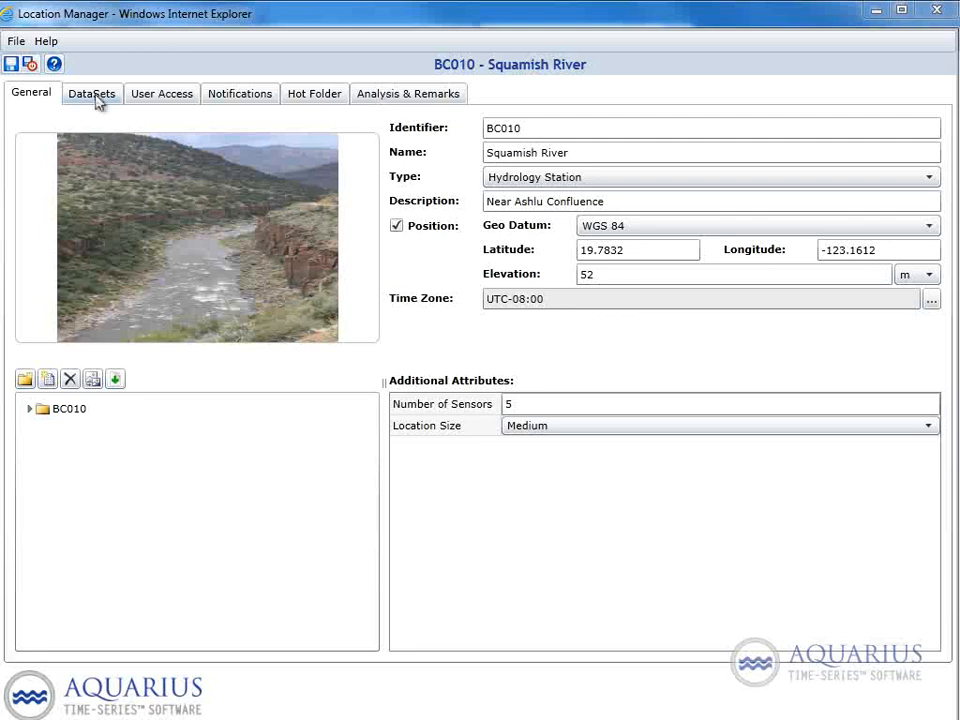
# Add a new time series data set of type Basic to the location and label it "Logger"
pyautogui.click(99, 99)
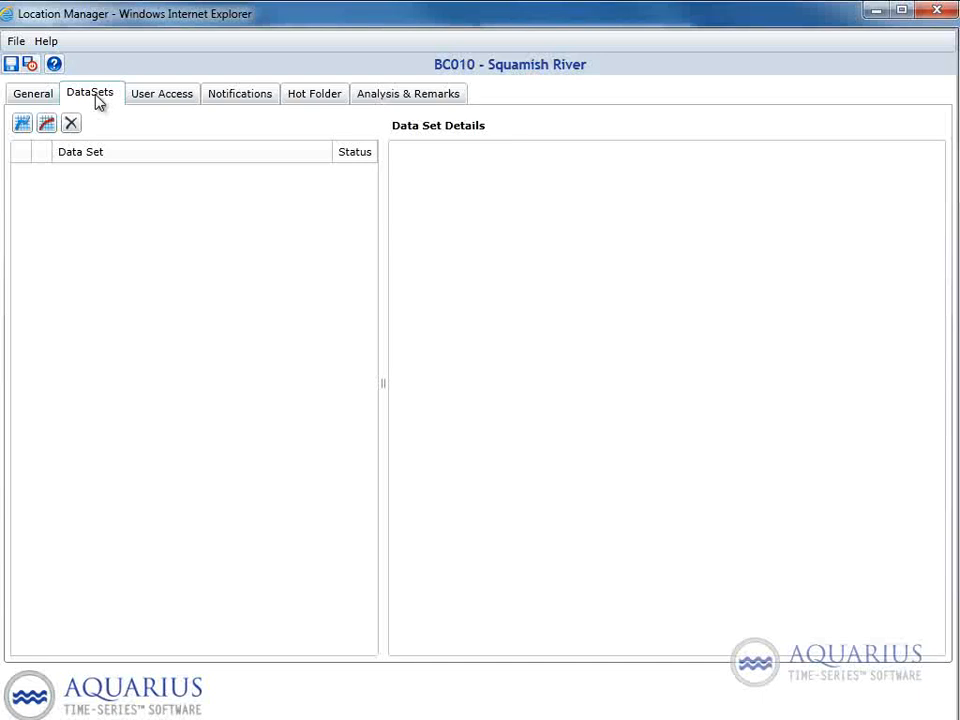
pyautogui.click(21, 124)
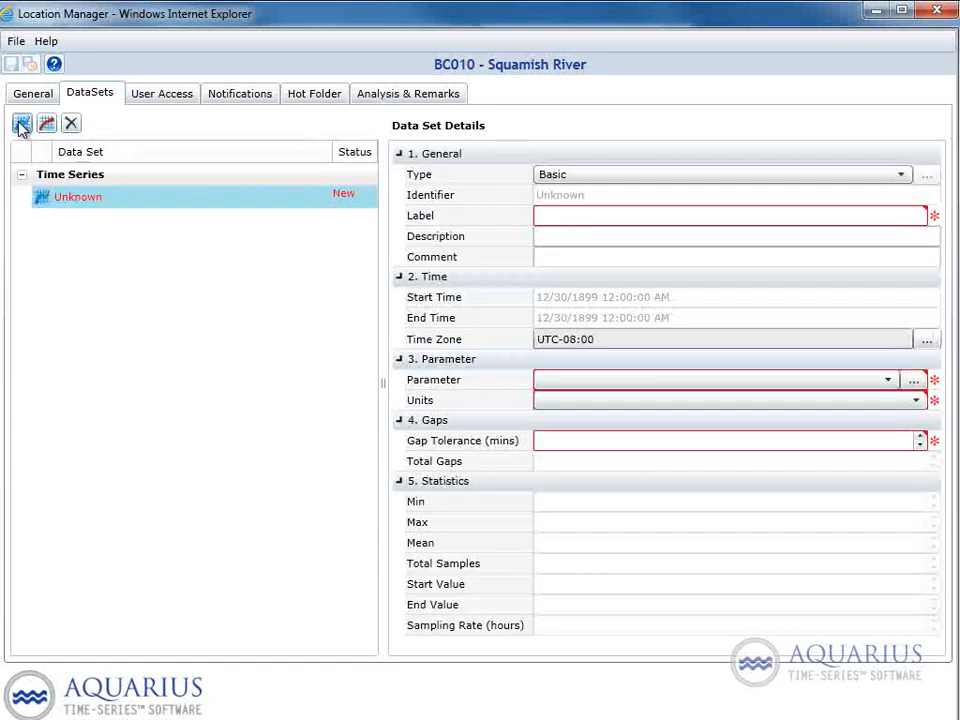
pyautogui.click(603, 180)
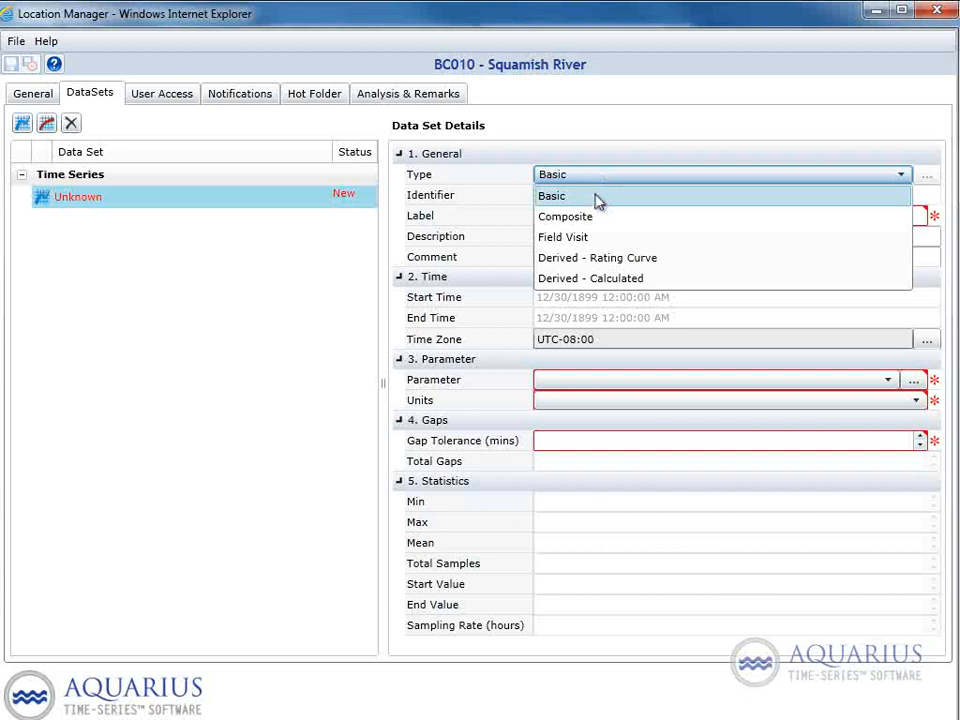
pyautogui.click(596, 200)
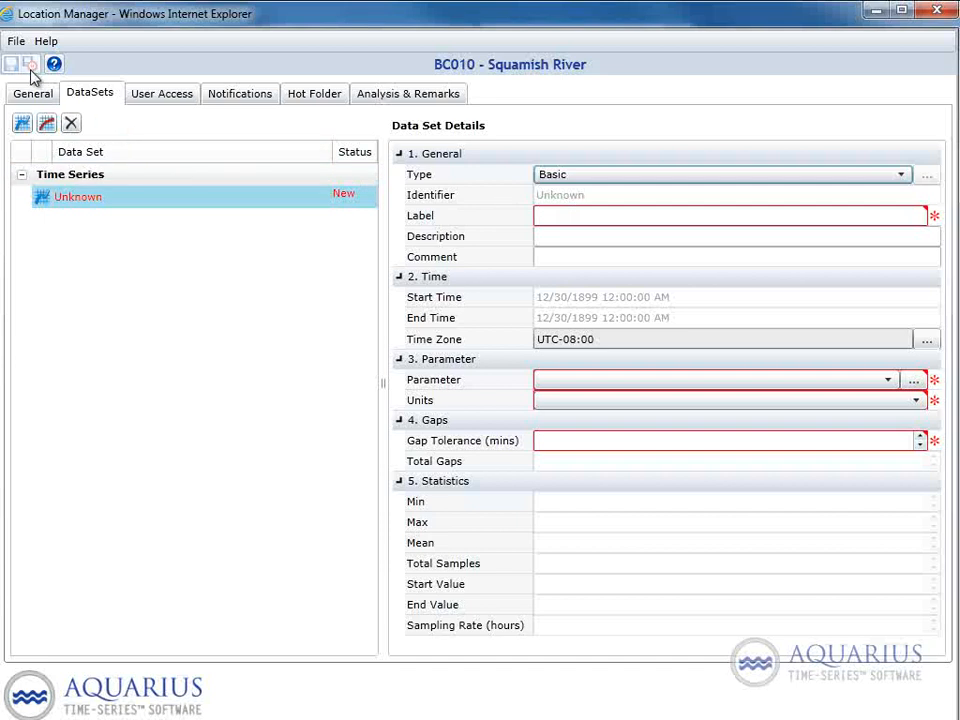
pyautogui.click(559, 221)
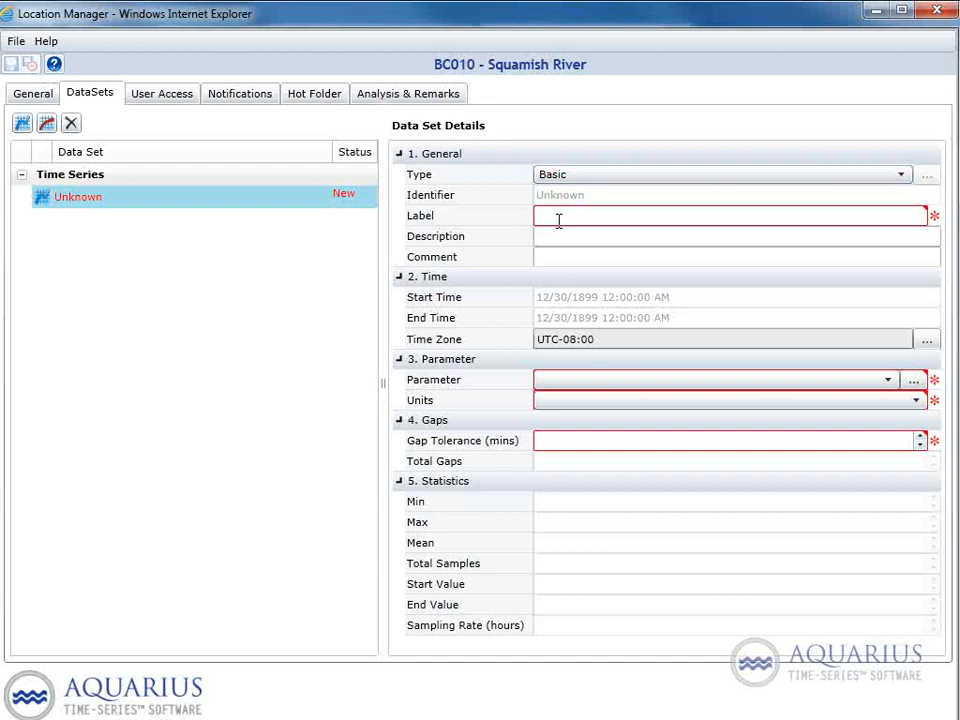
pyautogui.write('L')
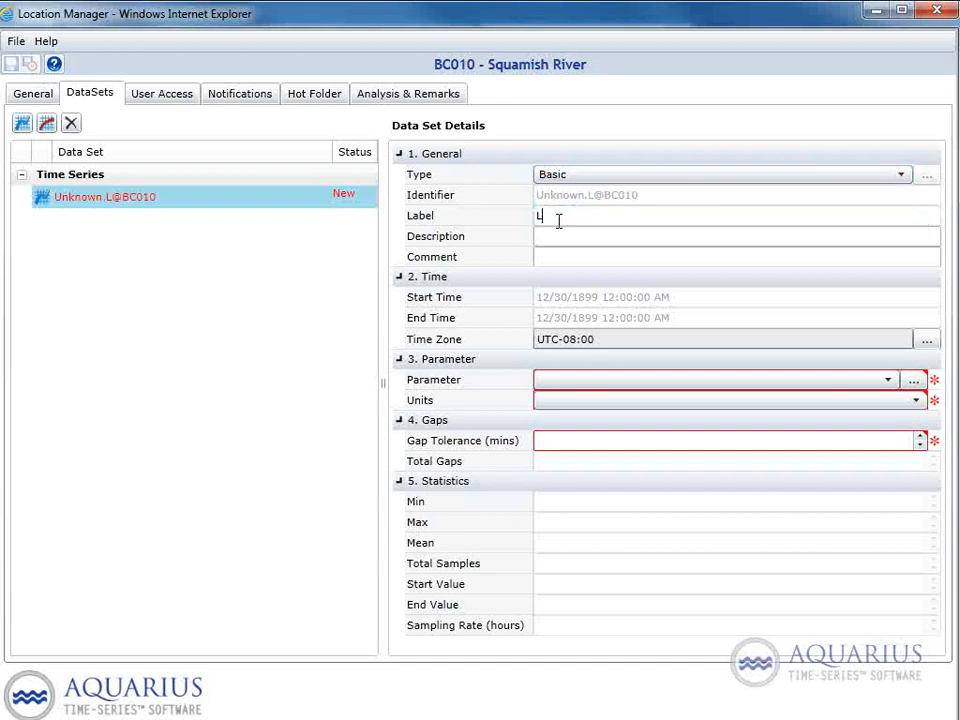
pyautogui.write('ogger')
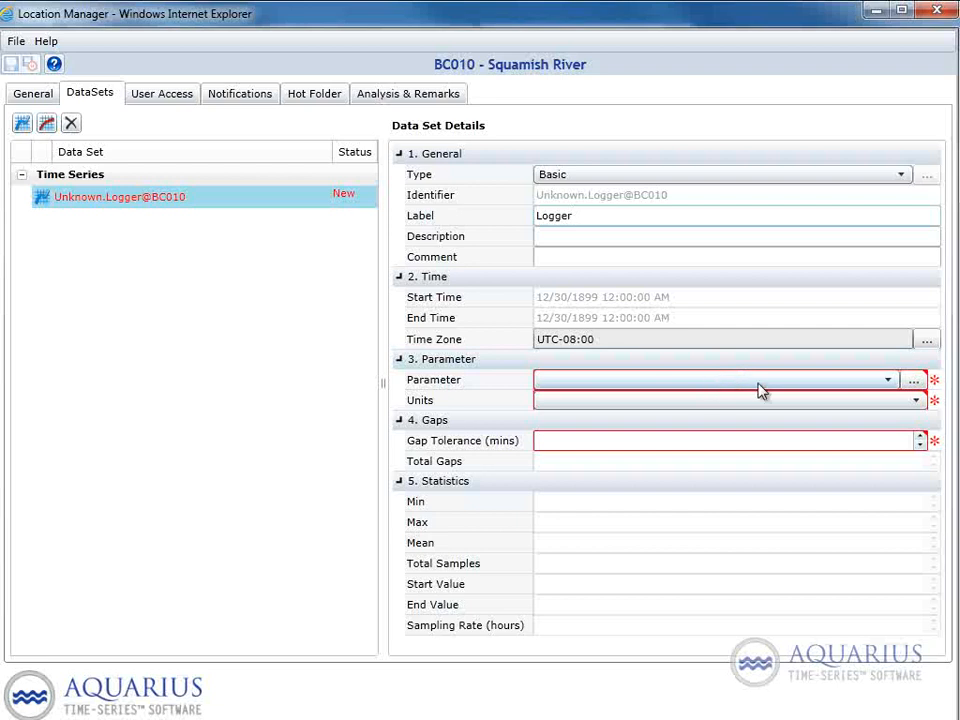
# Search the full parameter list for "stage" and assign Stage as the Logger time series' parameter
pyautogui.click(829, 381)
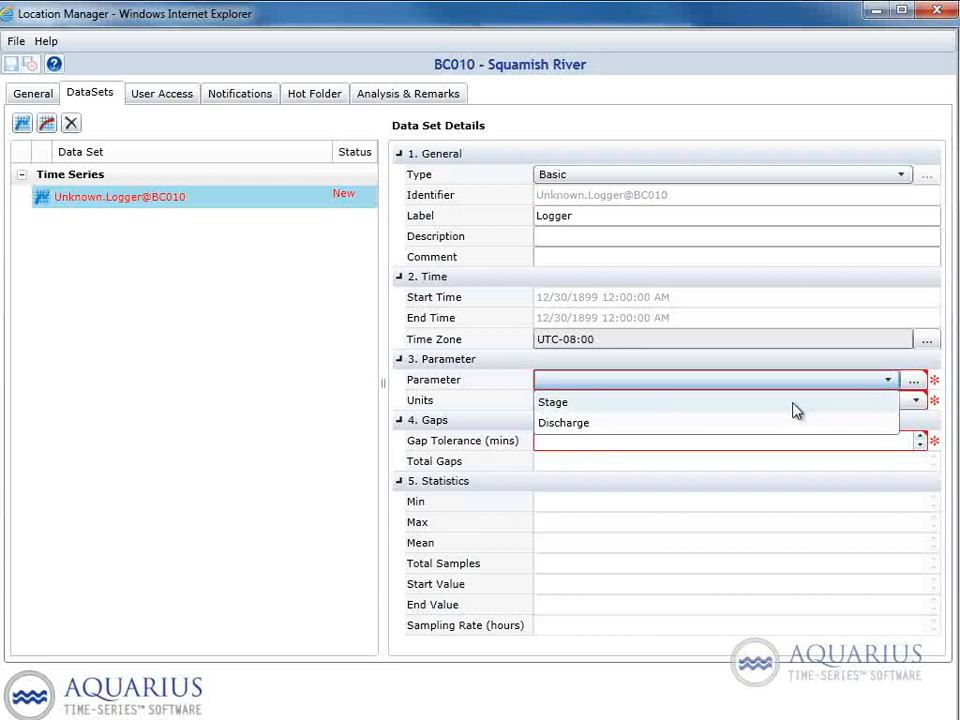
pyautogui.click(917, 385)
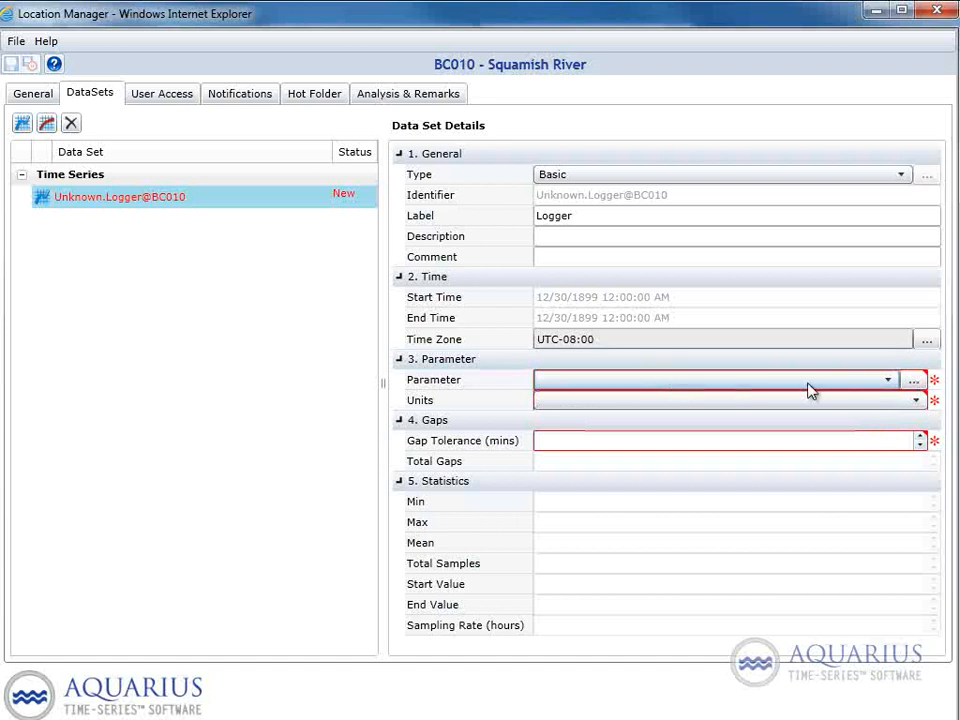
pyautogui.click(916, 386)
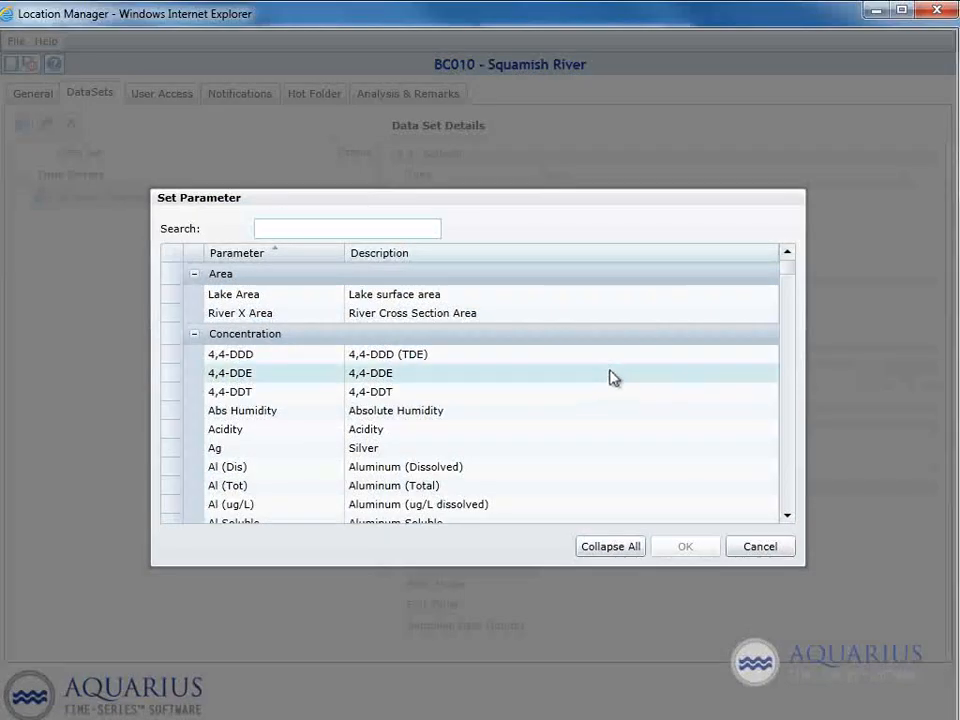
pyautogui.write('sta')
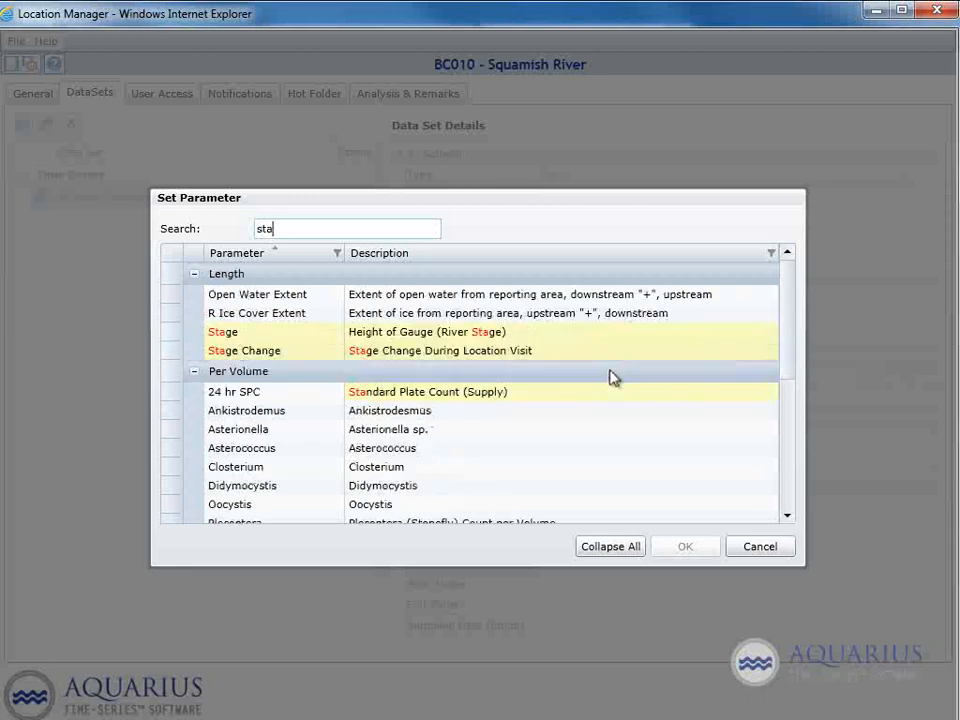
pyautogui.write('ge')
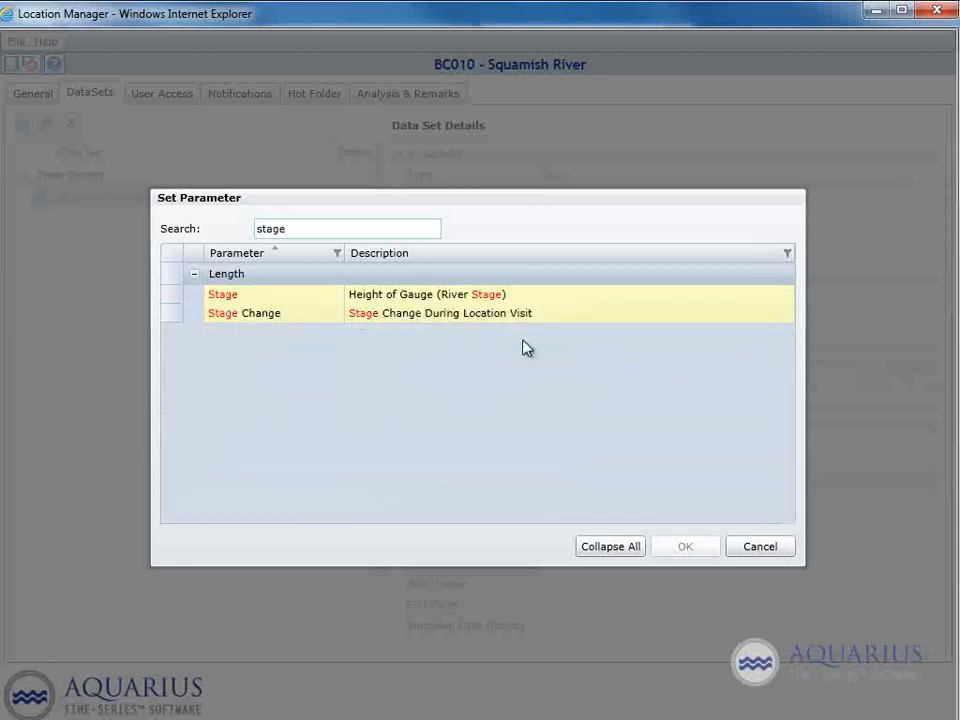
pyautogui.click(411, 300)
pyautogui.doubleClick(411, 296)
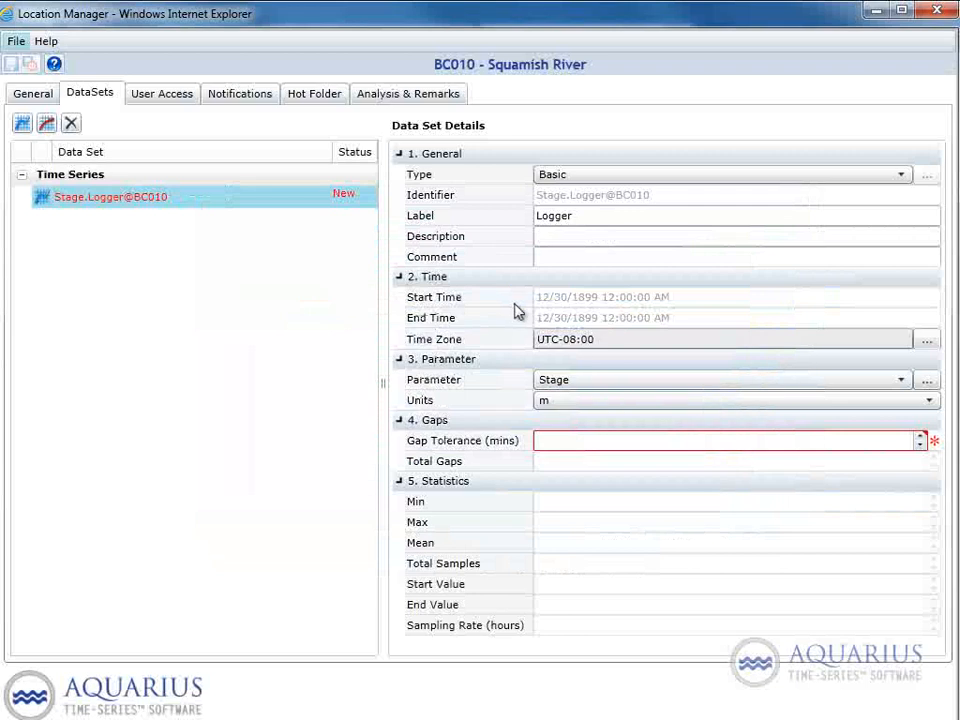
# Keep the units in m, set the Logger series' gap tolerance to 16 minutes, and save the location
pyautogui.click(592, 443)
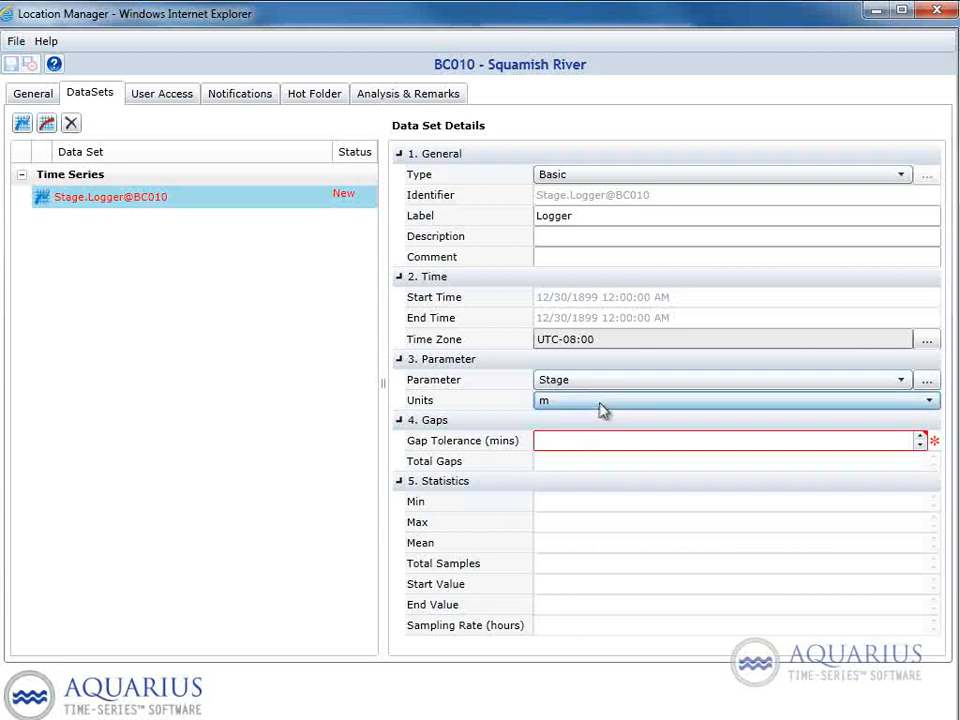
pyautogui.click(600, 408)
pyautogui.click(512, 404)
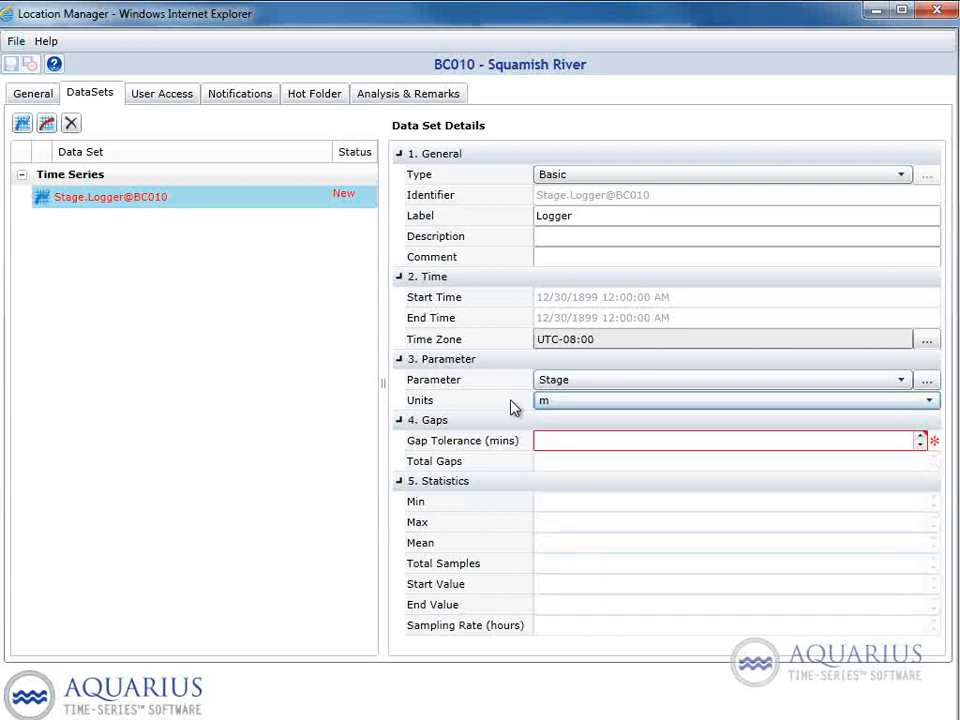
pyautogui.click(557, 440)
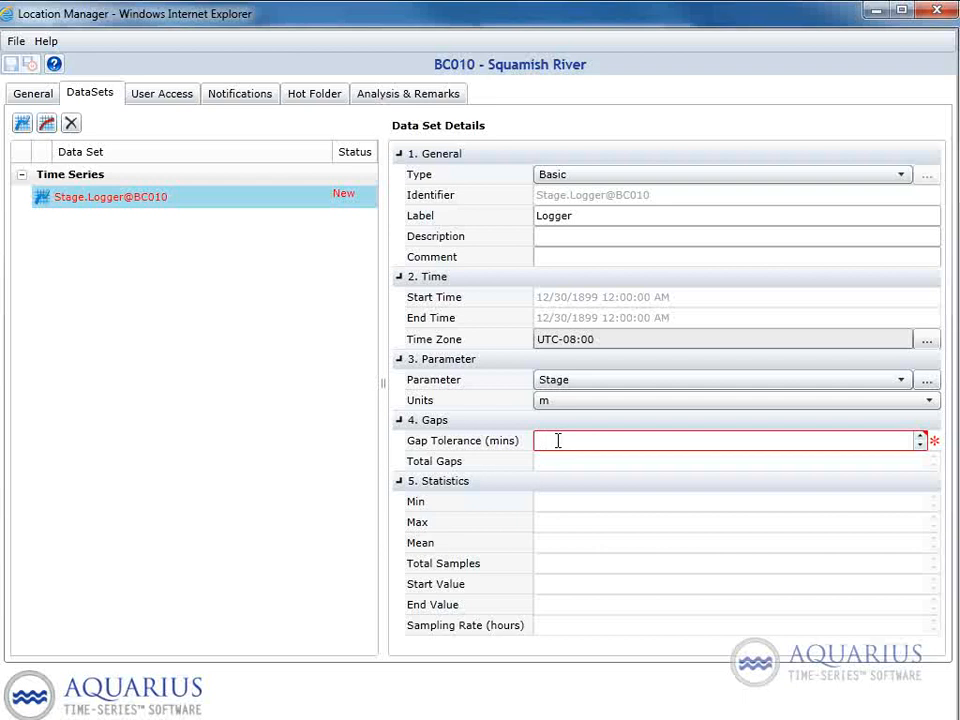
pyautogui.write('16')
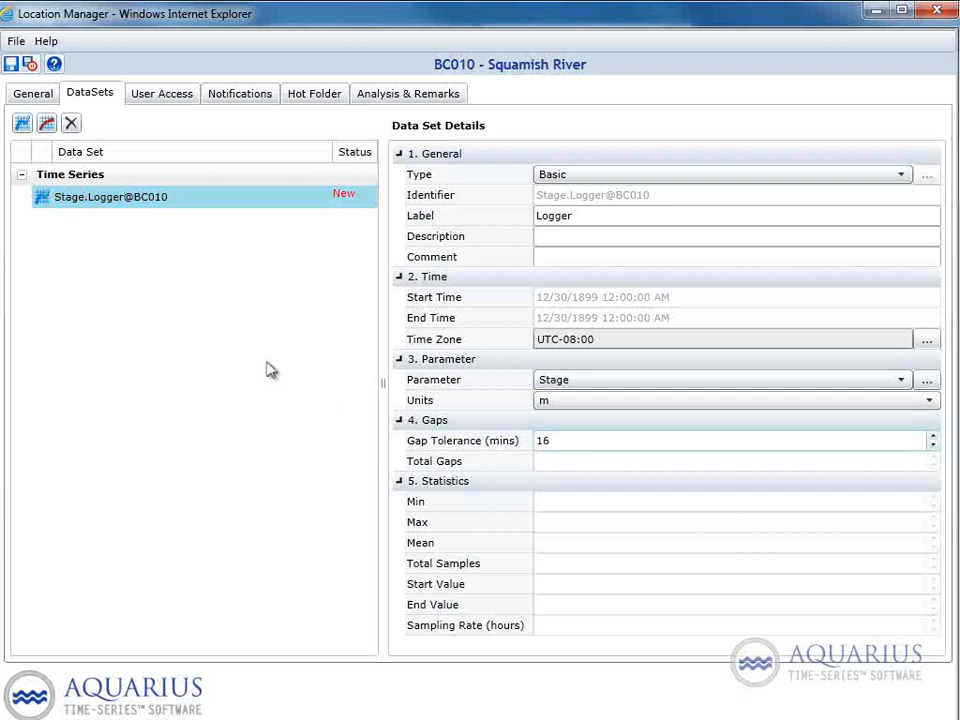
pyautogui.click(12, 65)
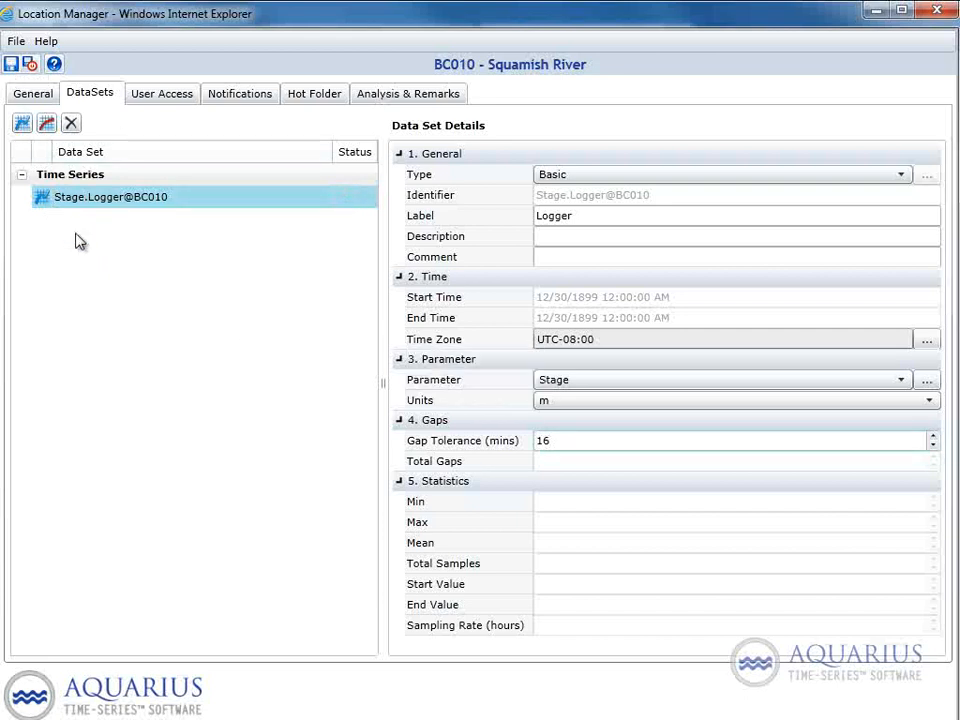
# Add a second Basic time series to the location and label it "Telemetry"
pyautogui.click(22, 122)
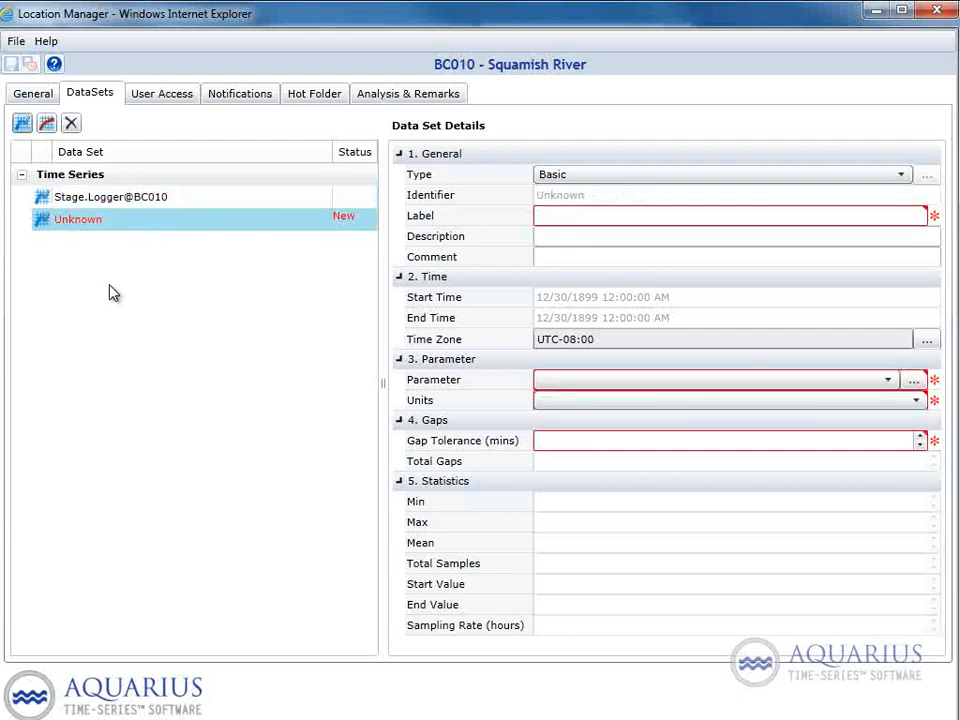
pyautogui.click(606, 216)
pyautogui.write('T')
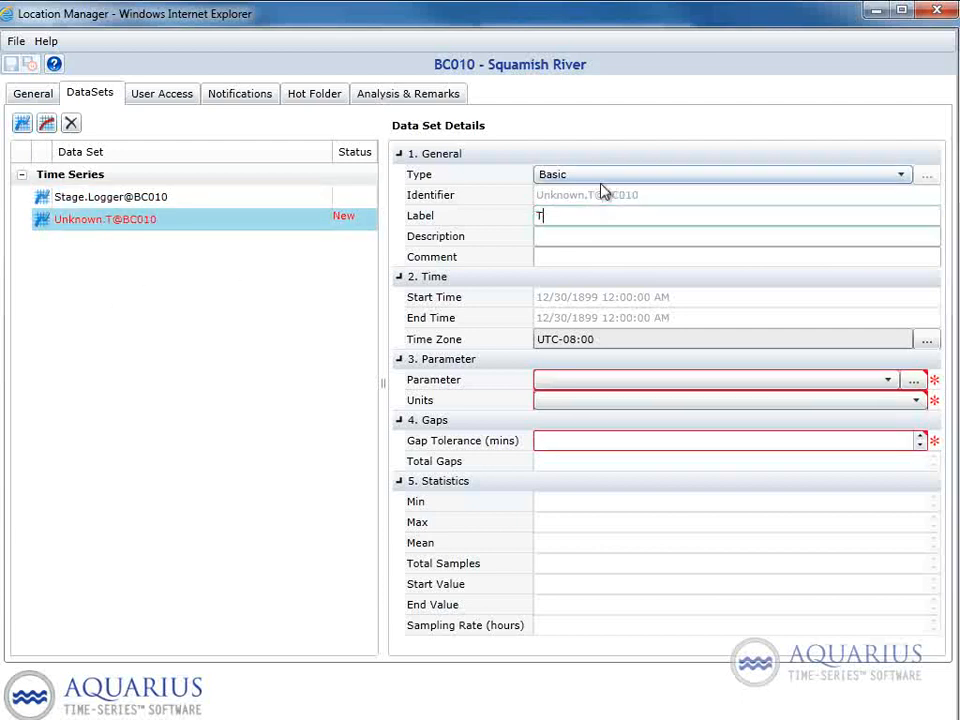
pyautogui.write('elemetry')
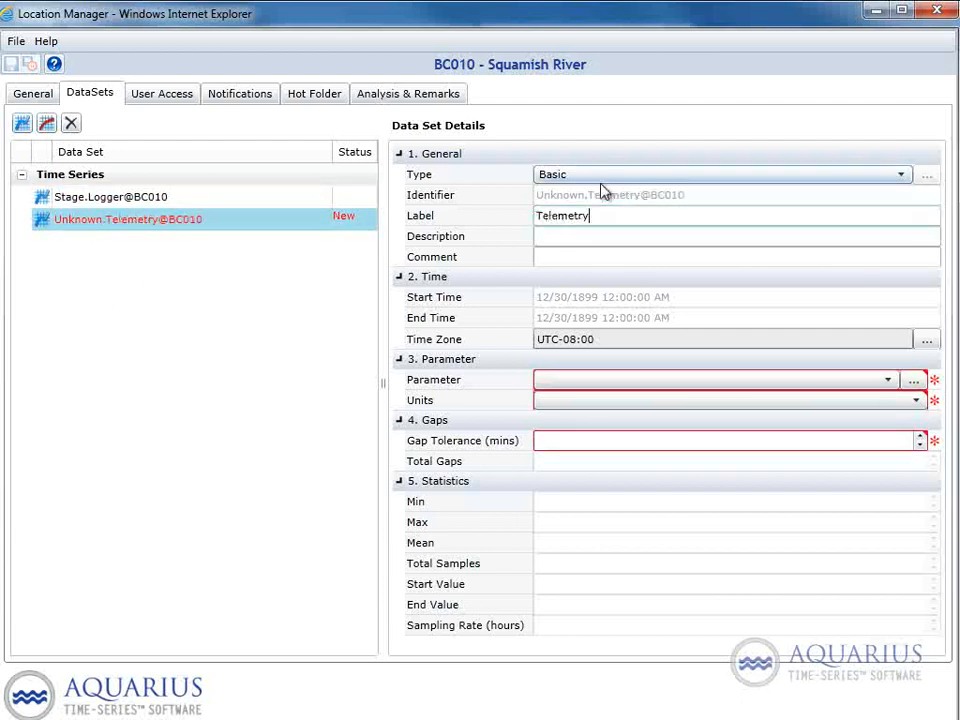
# Set the Telemetry series' parameter to Stage and its gap tolerance to 16 minutes
pyautogui.click(606, 383)
pyautogui.click(590, 406)
pyautogui.click(594, 436)
pyautogui.write('16')
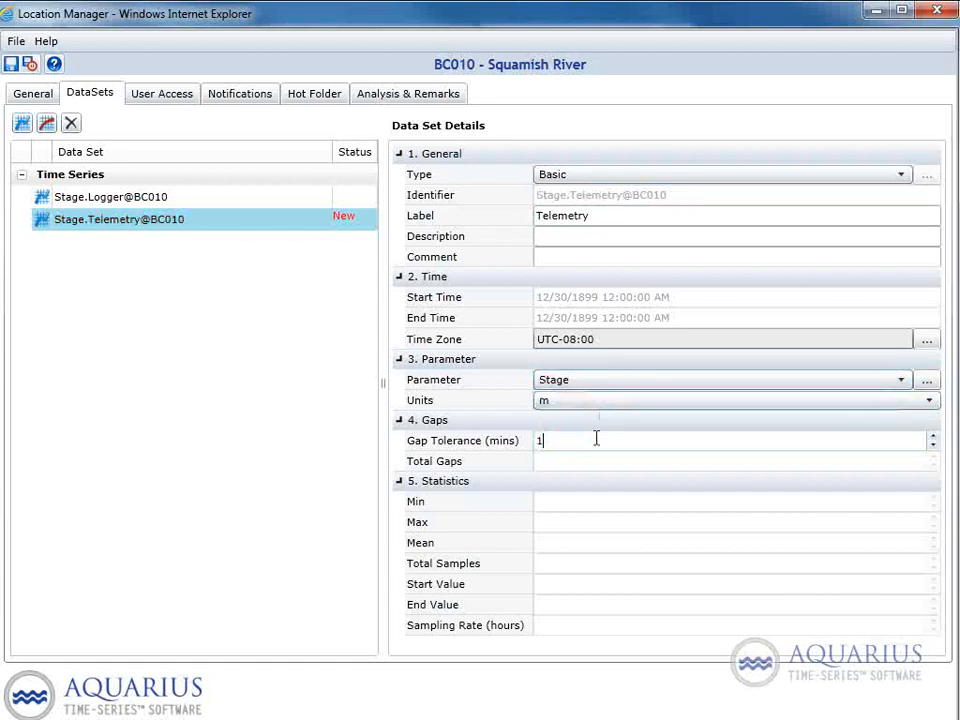
# Add a third time series, set its type to Composite, and label it "Working"
pyautogui.click(22, 123)
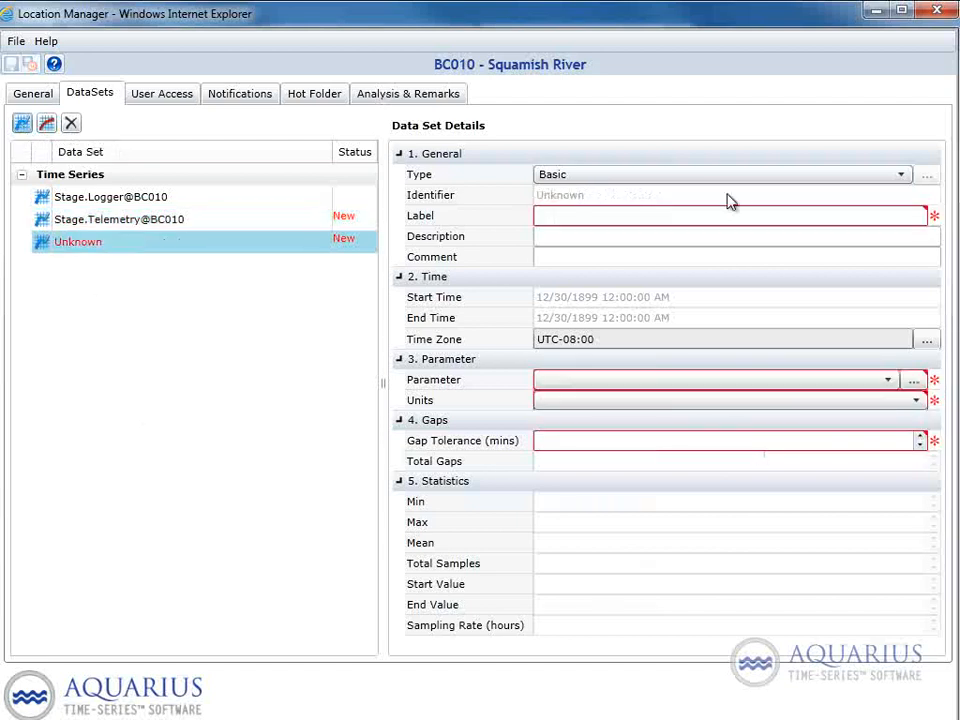
pyautogui.click(624, 182)
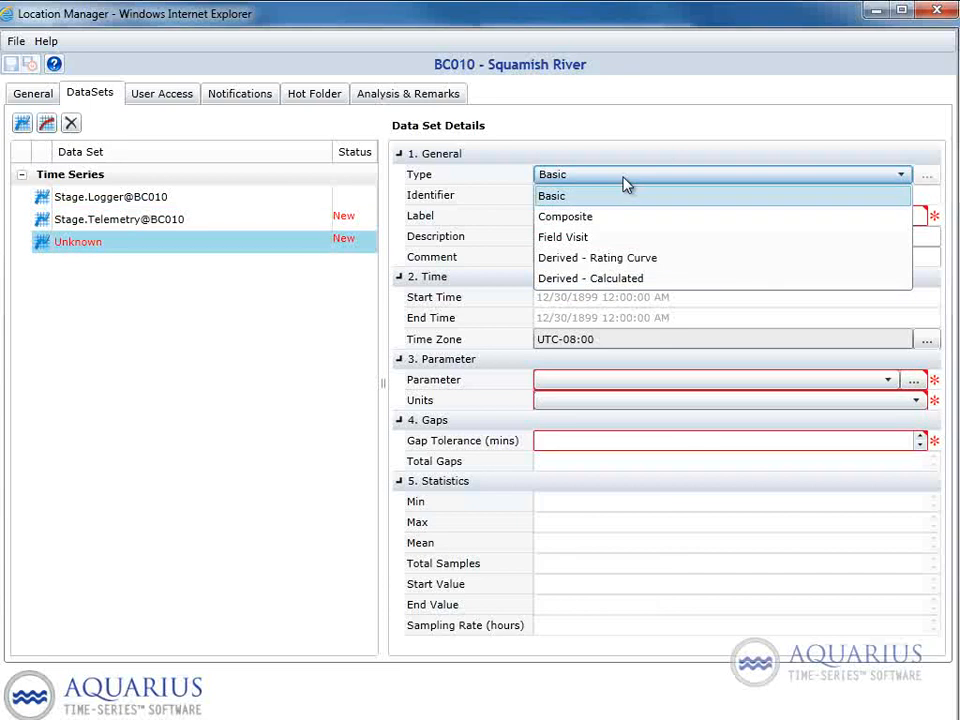
pyautogui.click(577, 220)
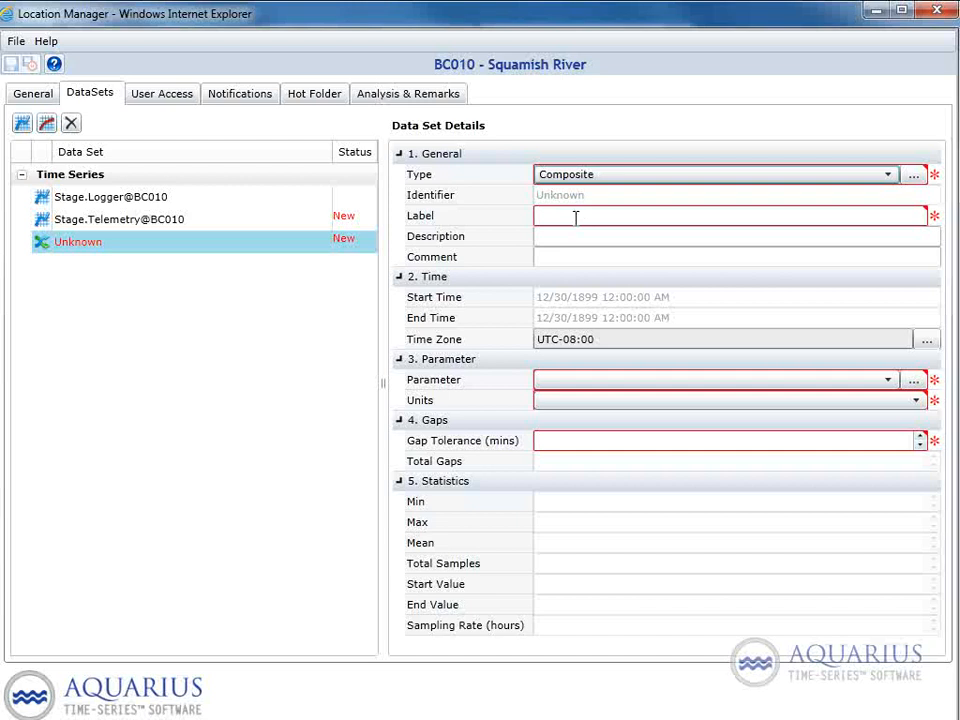
pyautogui.click(566, 215)
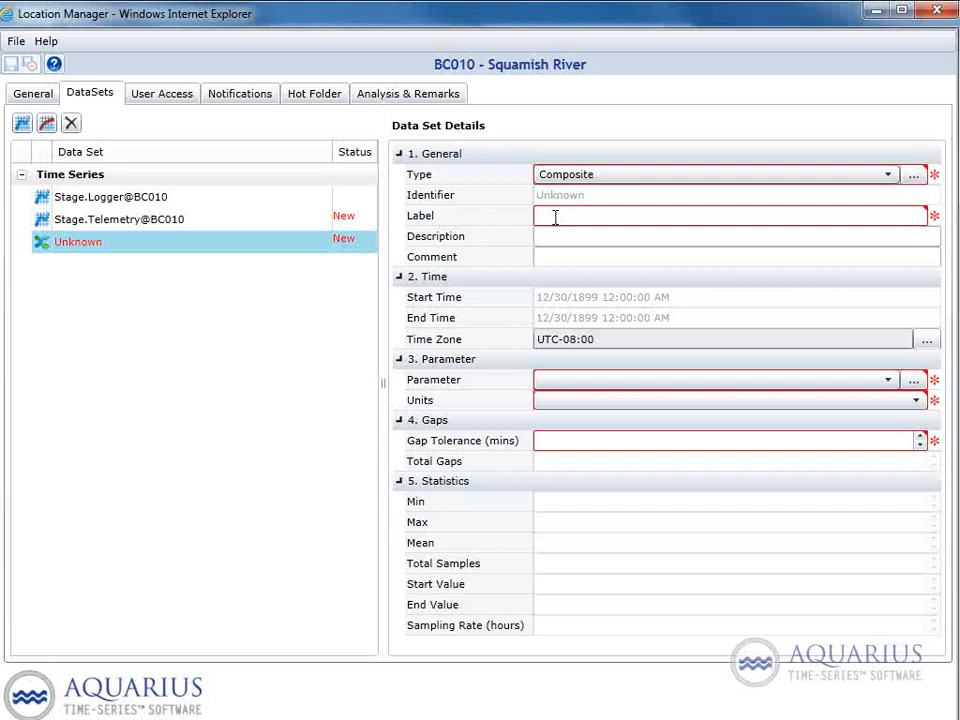
pyautogui.write('Working')
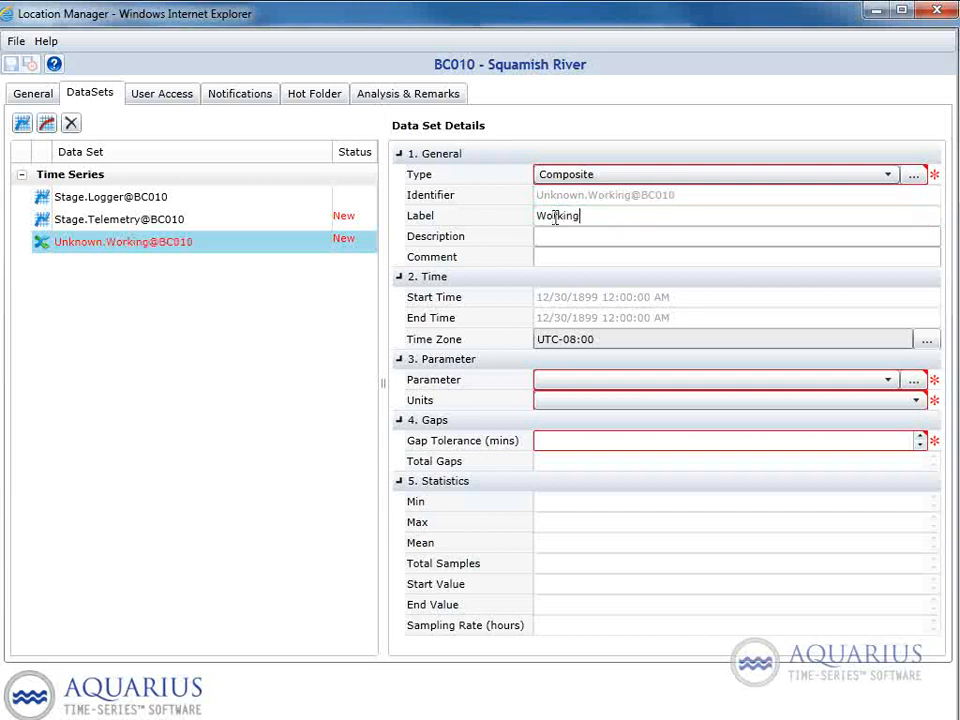
# Set the Working series' parameter to Stage and its gap tolerance to 16 minutes
pyautogui.click(592, 386)
pyautogui.click(583, 405)
pyautogui.click(582, 440)
pyautogui.write('16')
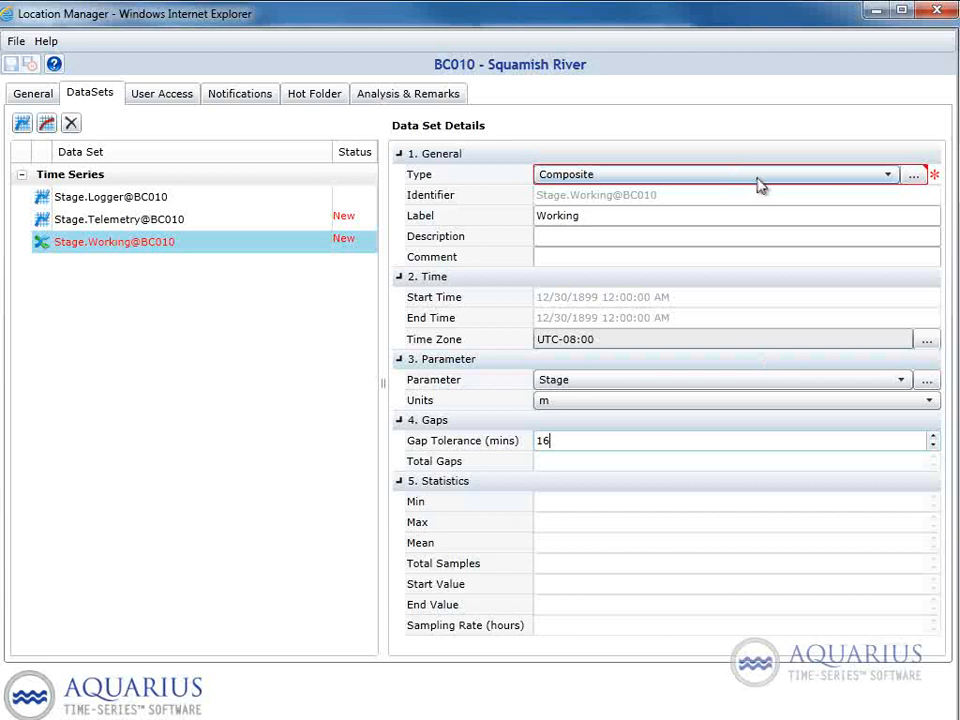
# Configure the composite Working series with Stage.Telemetry@BC010 as its data feed and save the location
pyautogui.click(913, 178)
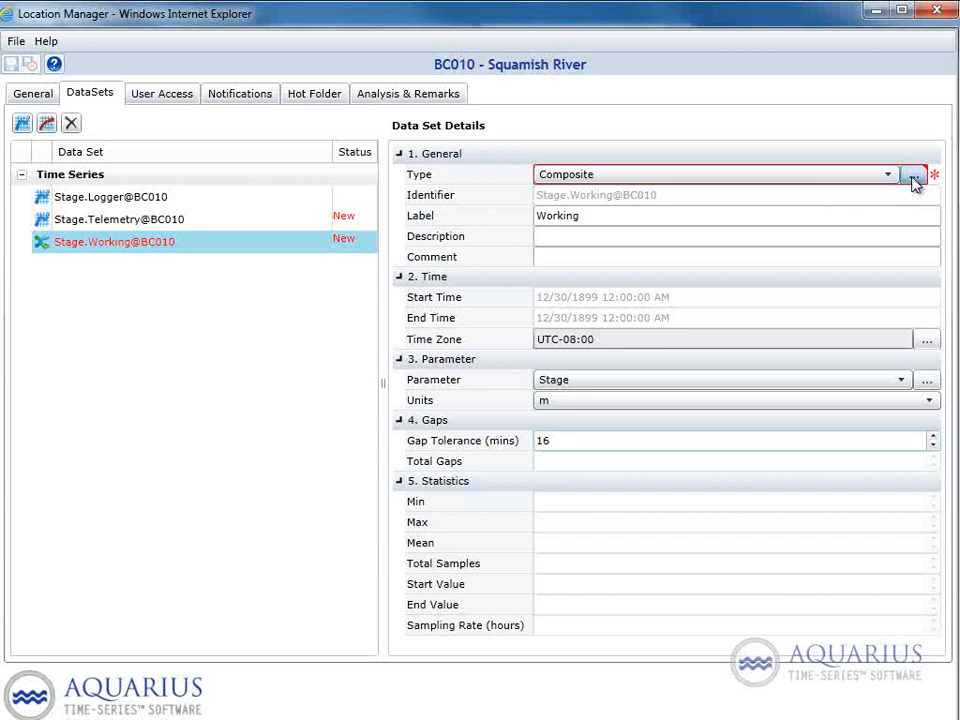
pyautogui.click(451, 387)
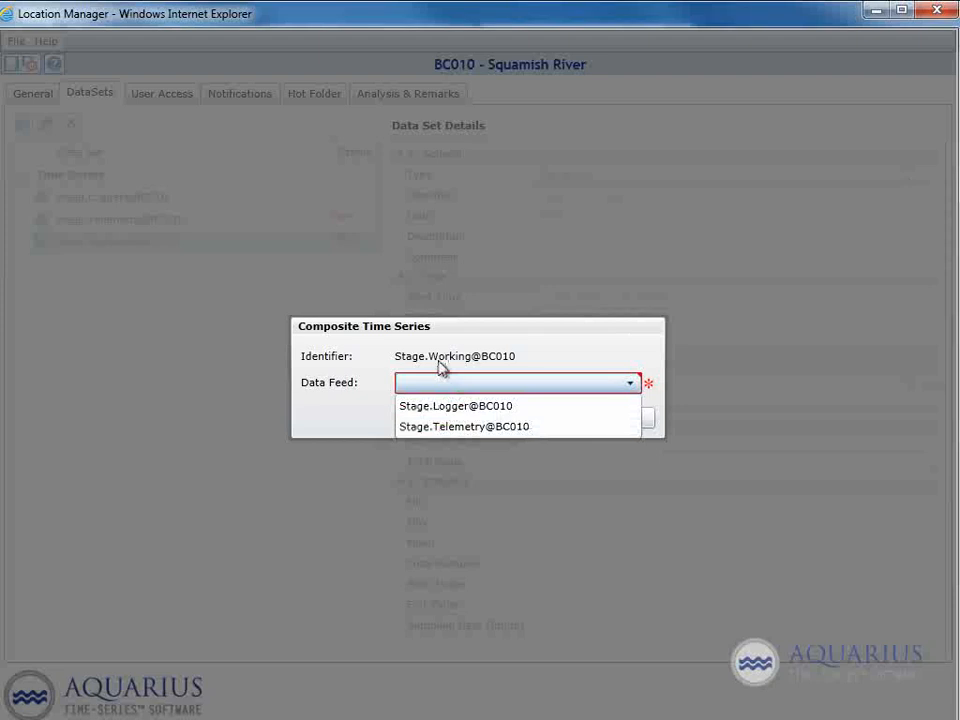
pyautogui.click(429, 426)
pyautogui.click(544, 422)
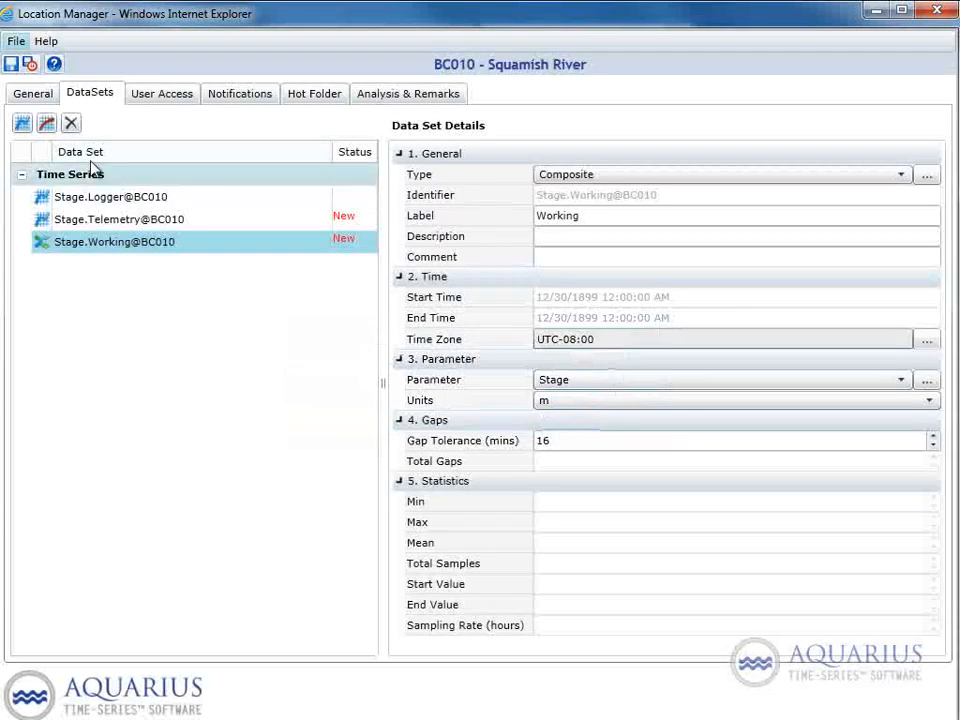
pyautogui.click(10, 64)
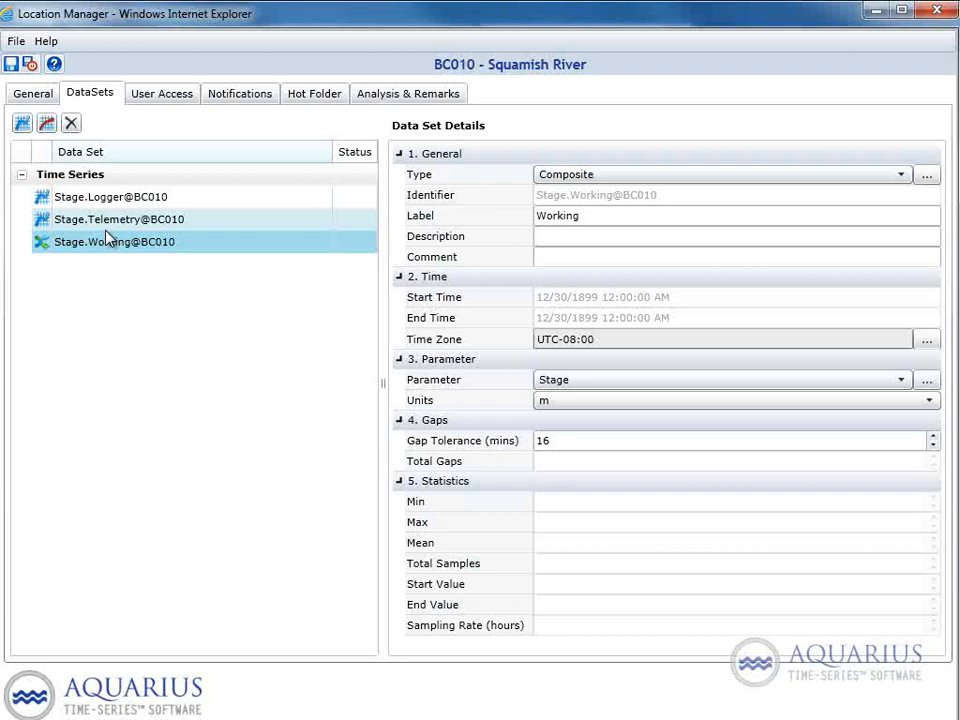
# Add a new rating curve data set to the location and label it "Rating curve"
pyautogui.click(48, 128)
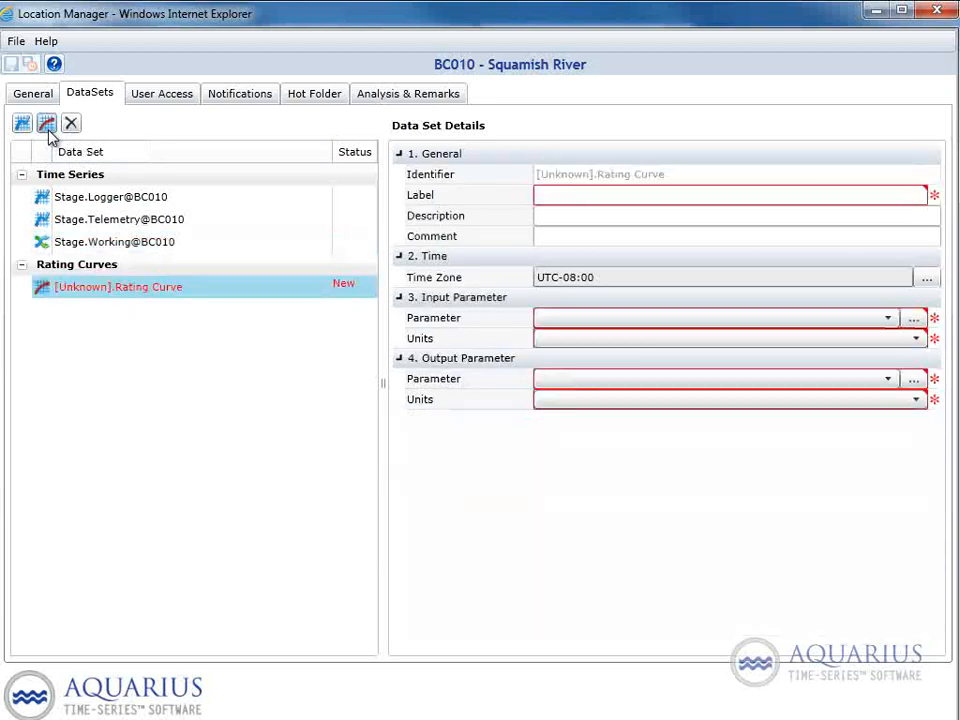
pyautogui.click(562, 195)
pyautogui.write('Ra')
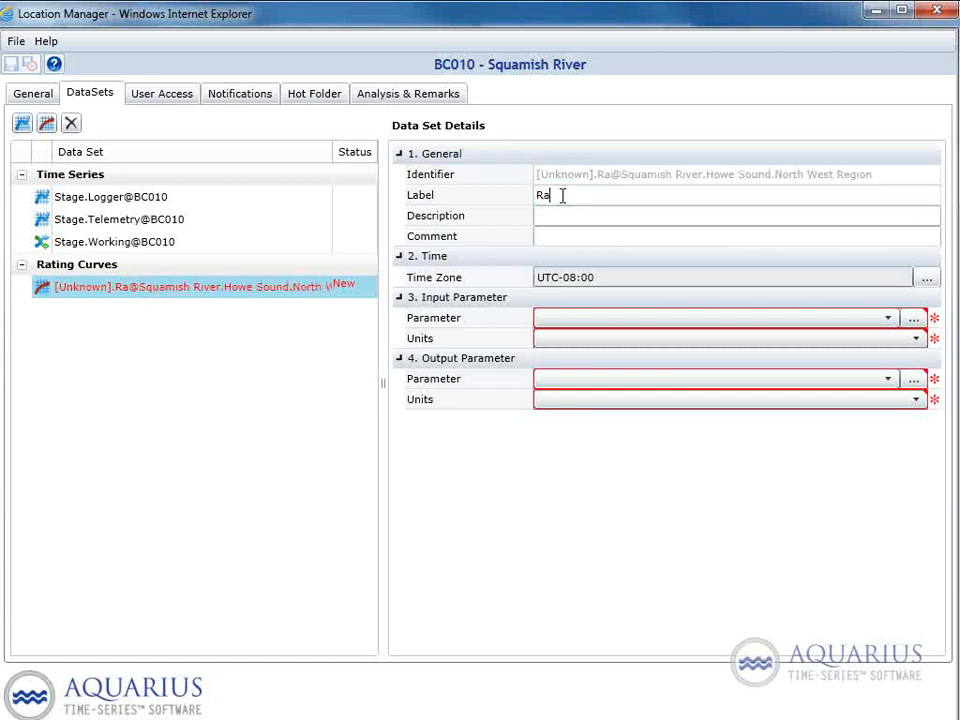
pyautogui.write('ting curve')
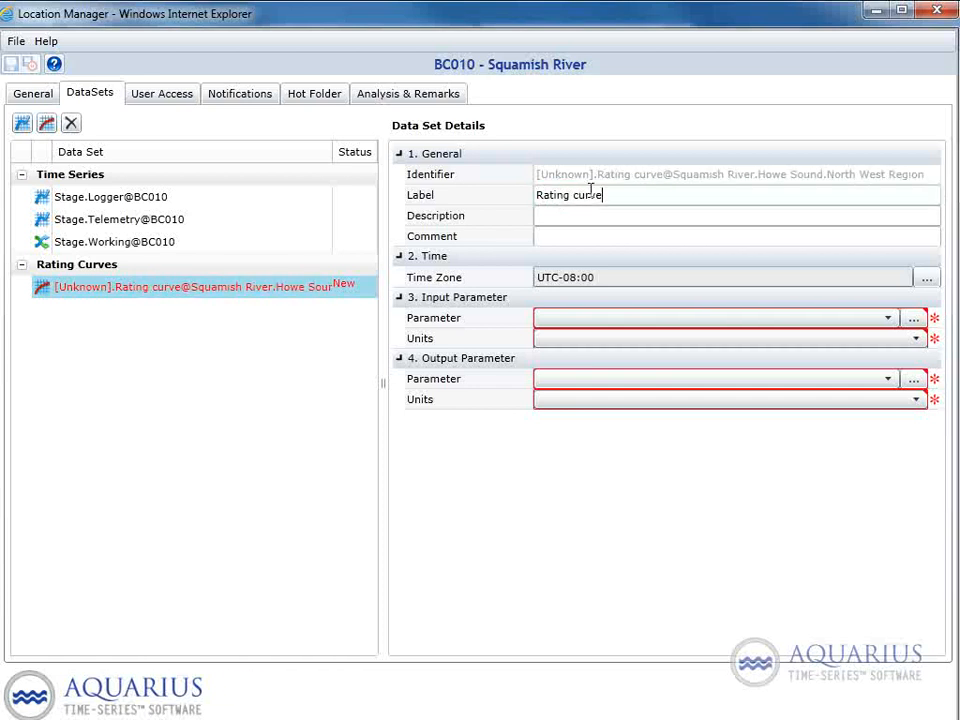
# Set the rating curve's input parameter to Stage in m and its output parameter to Discharge in m^3/s
pyautogui.click(585, 320)
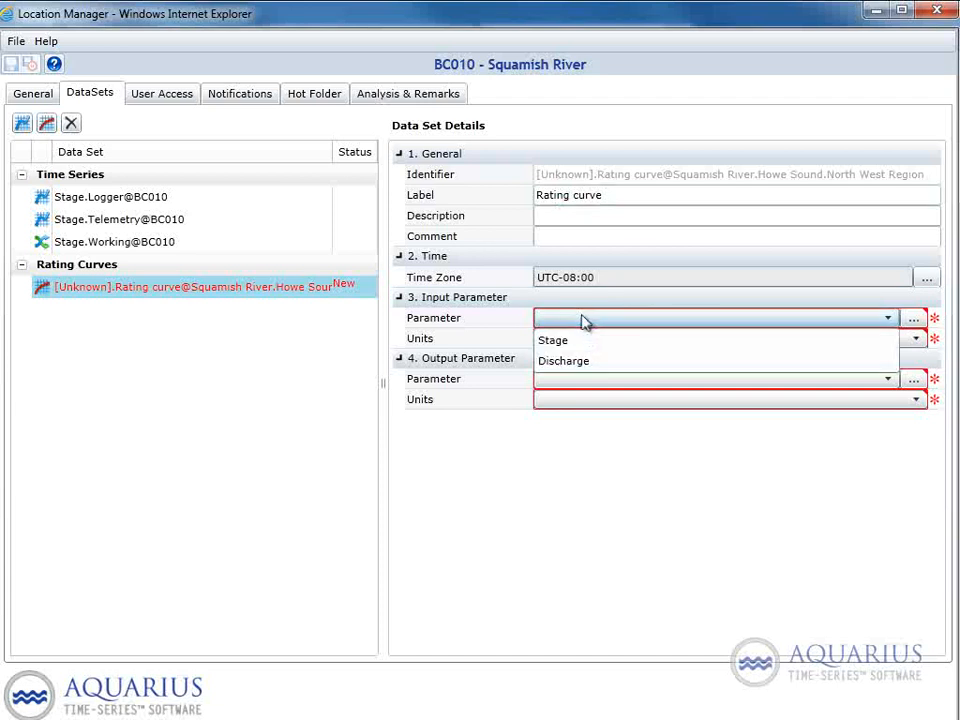
pyautogui.click(567, 340)
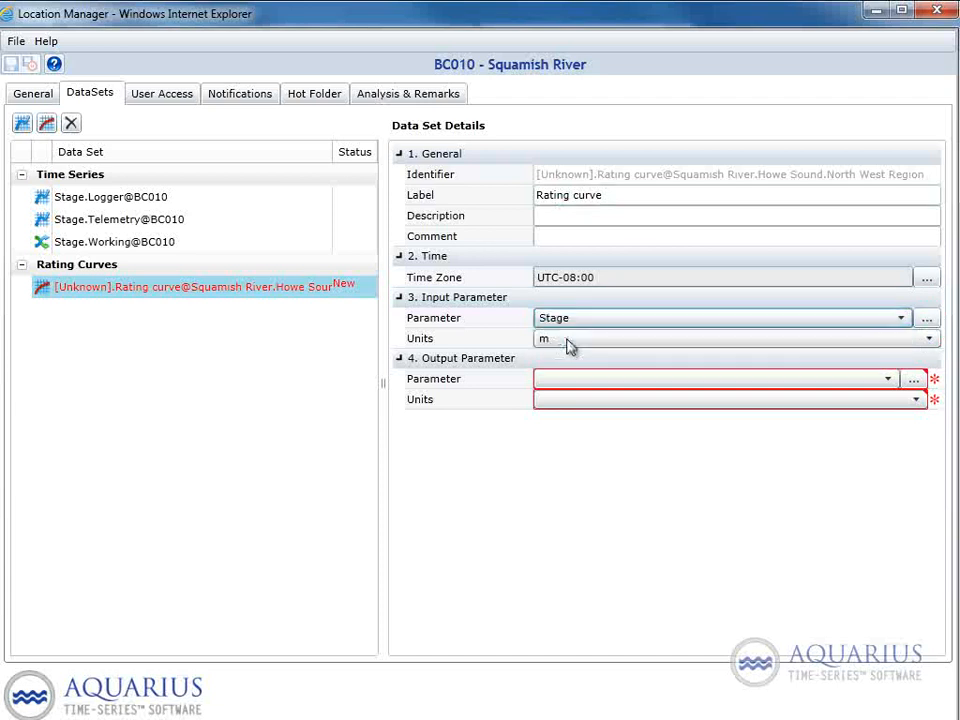
pyautogui.click(571, 380)
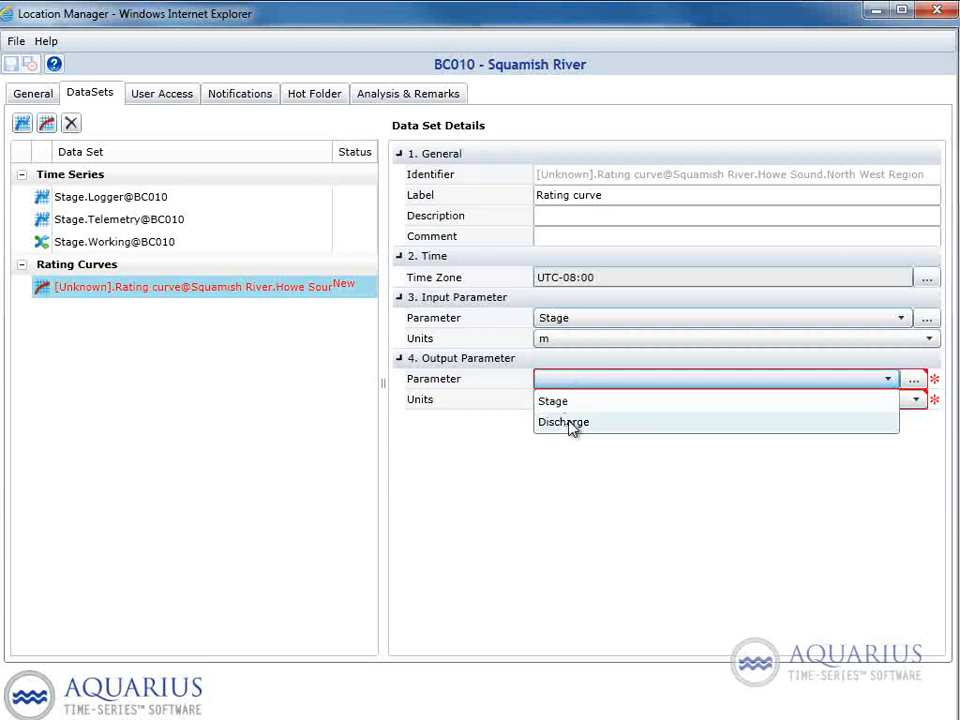
pyautogui.click(572, 424)
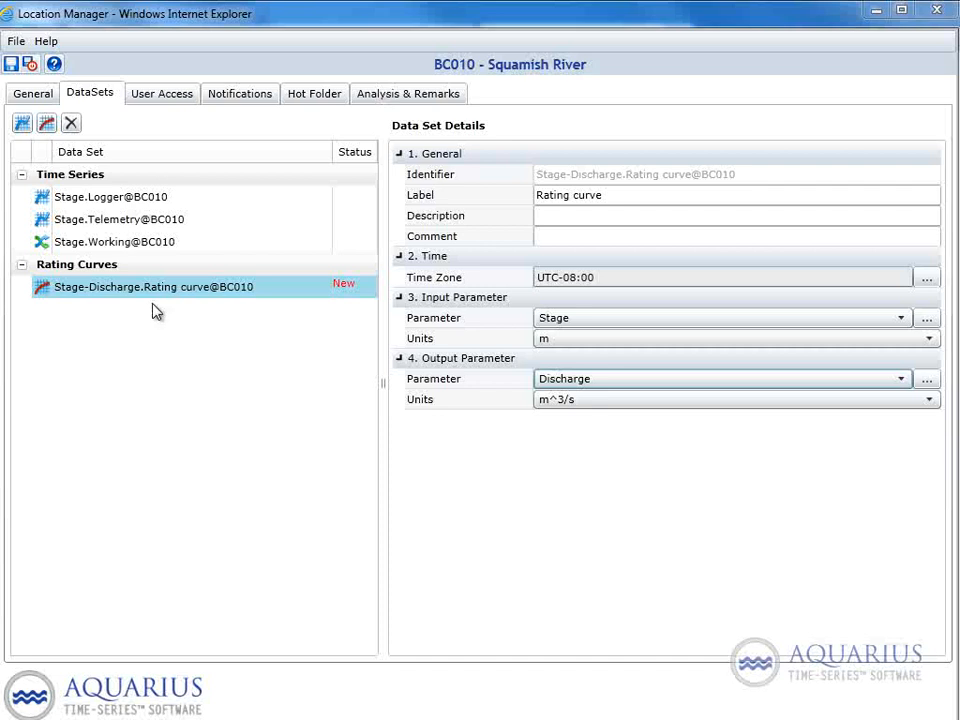
# Add a new time series, set its type to Derived - Rating Curve, and label it "Discharge"
pyautogui.click(22, 126)
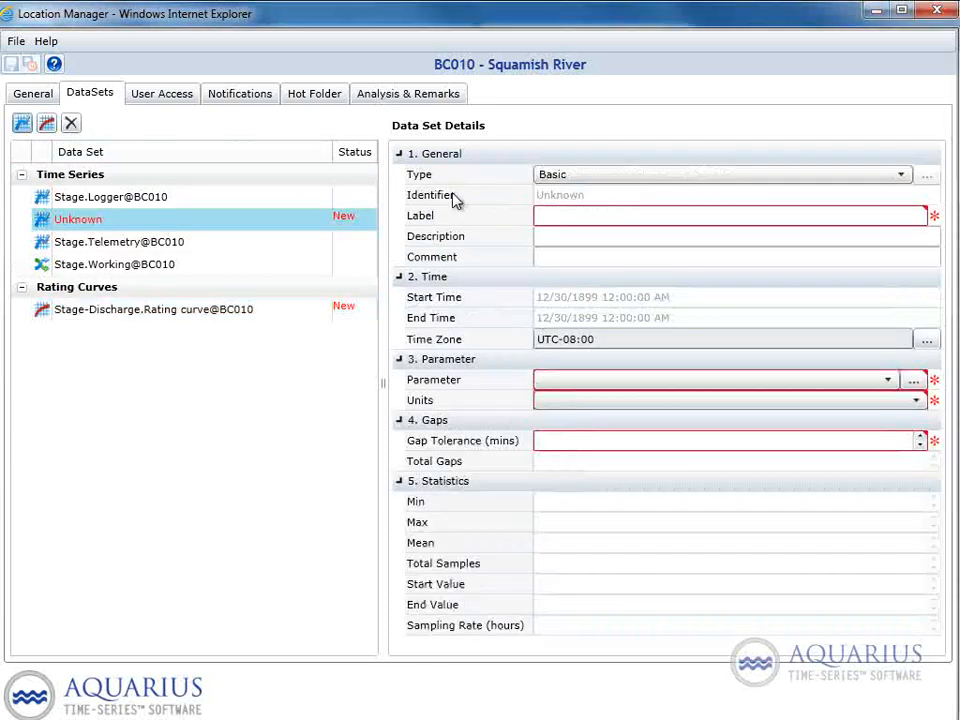
pyautogui.click(573, 180)
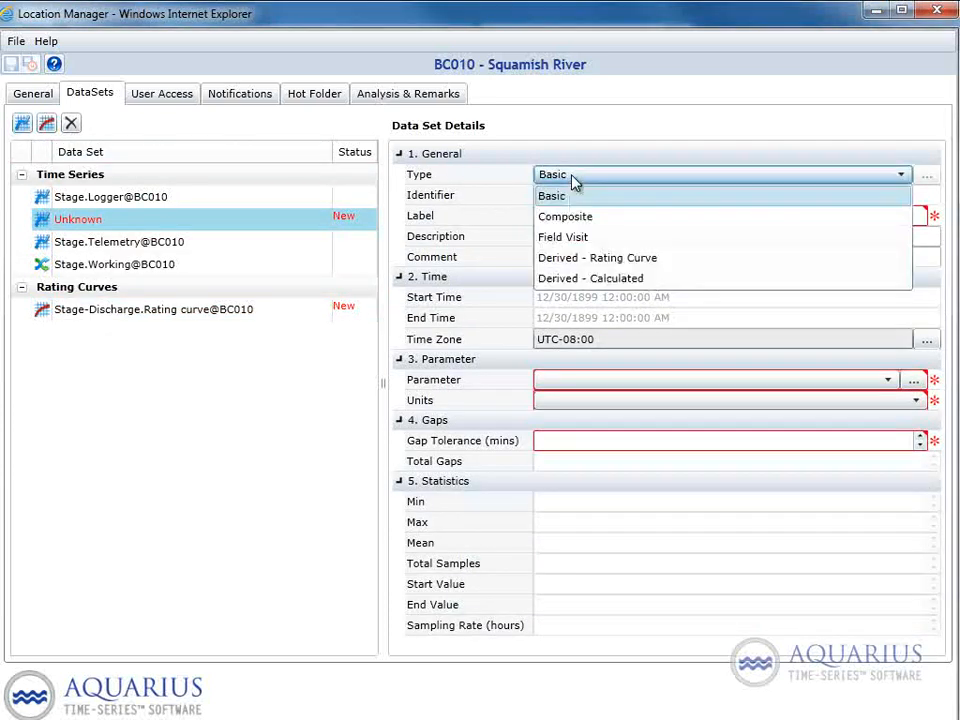
pyautogui.click(571, 259)
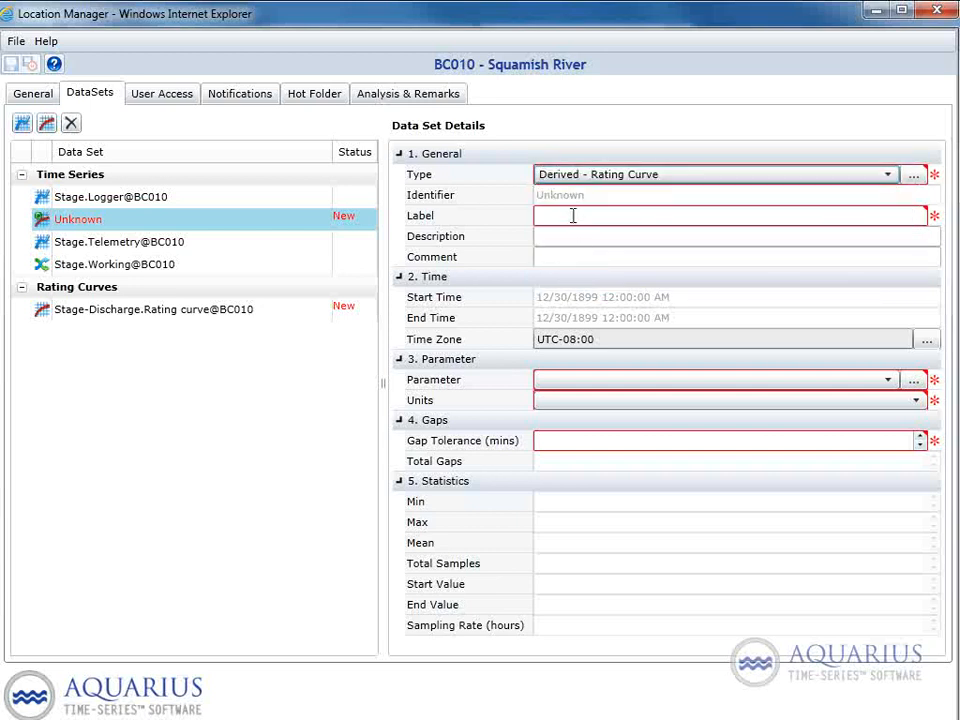
pyautogui.click(573, 215)
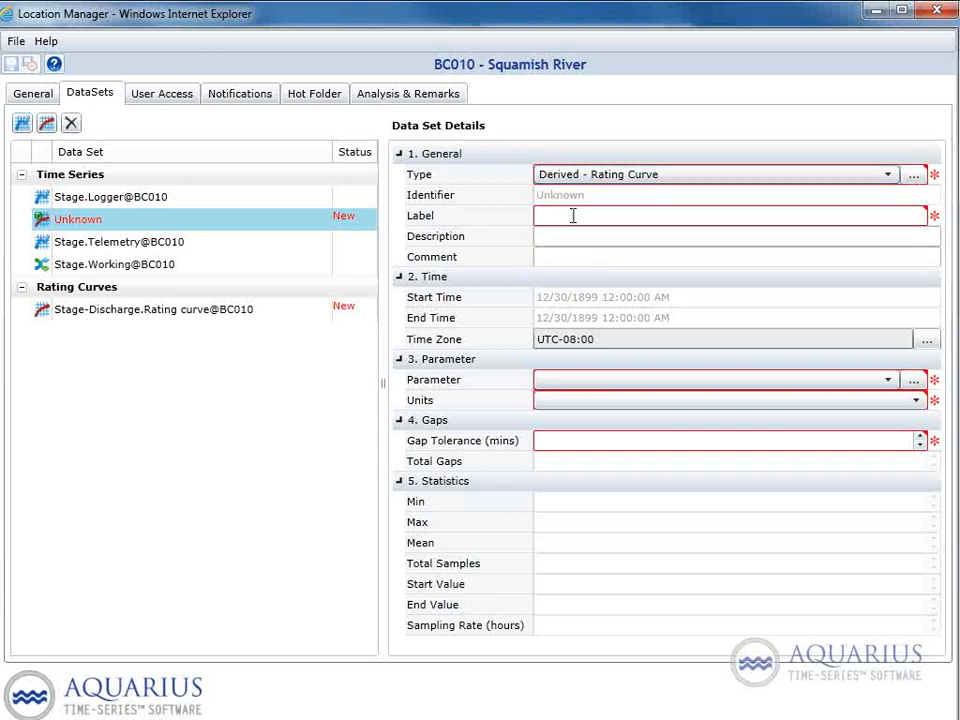
pyautogui.write('Di')
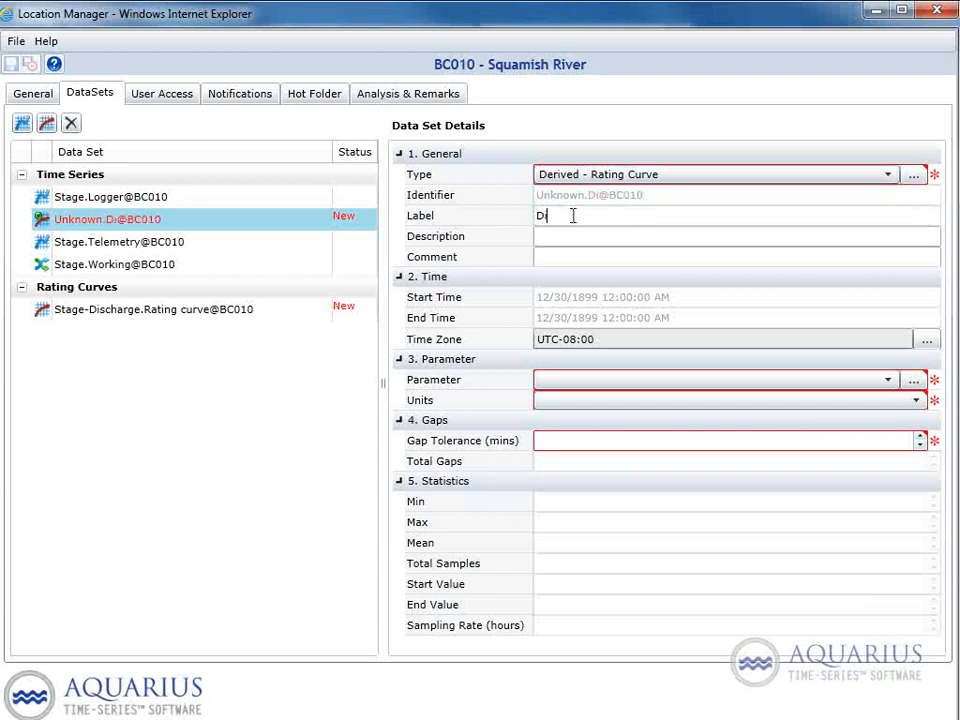
pyautogui.write('scharge')
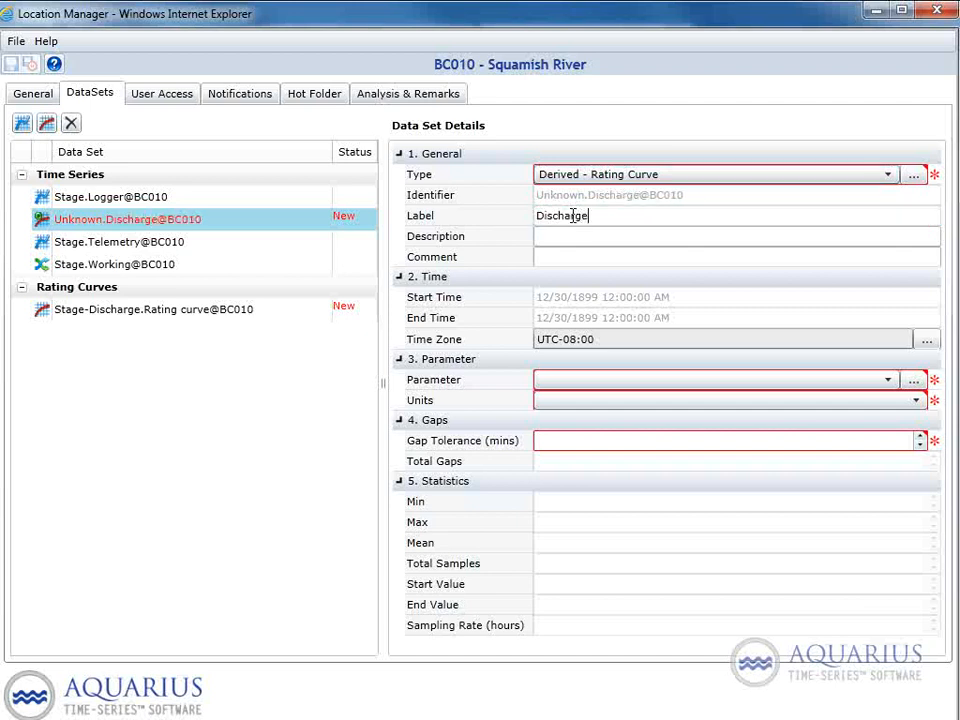
pyautogui.press('Tab')
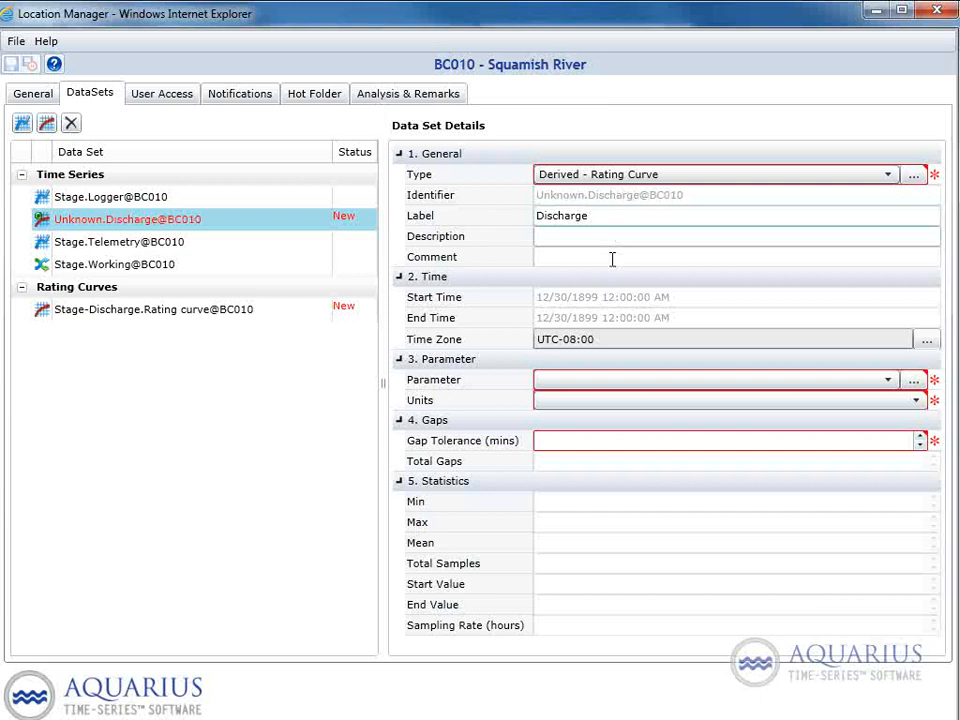
# Set the derived Discharge series' parameter to Discharge and its gap tolerance to 16 minutes
pyautogui.click(612, 390)
pyautogui.click(590, 404)
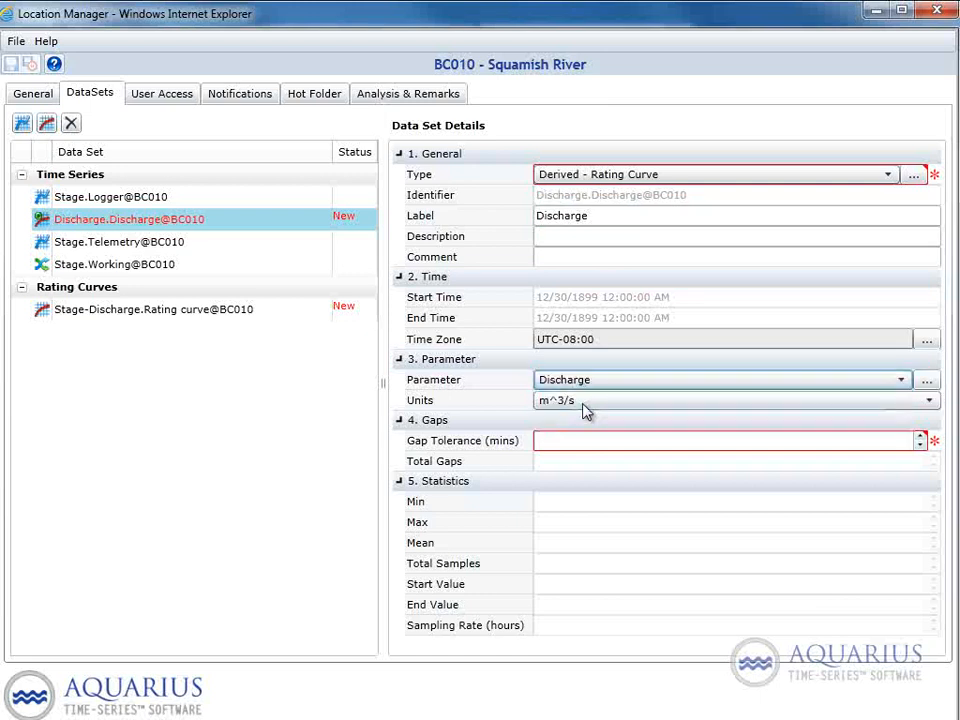
pyautogui.click(580, 446)
pyautogui.write('16')
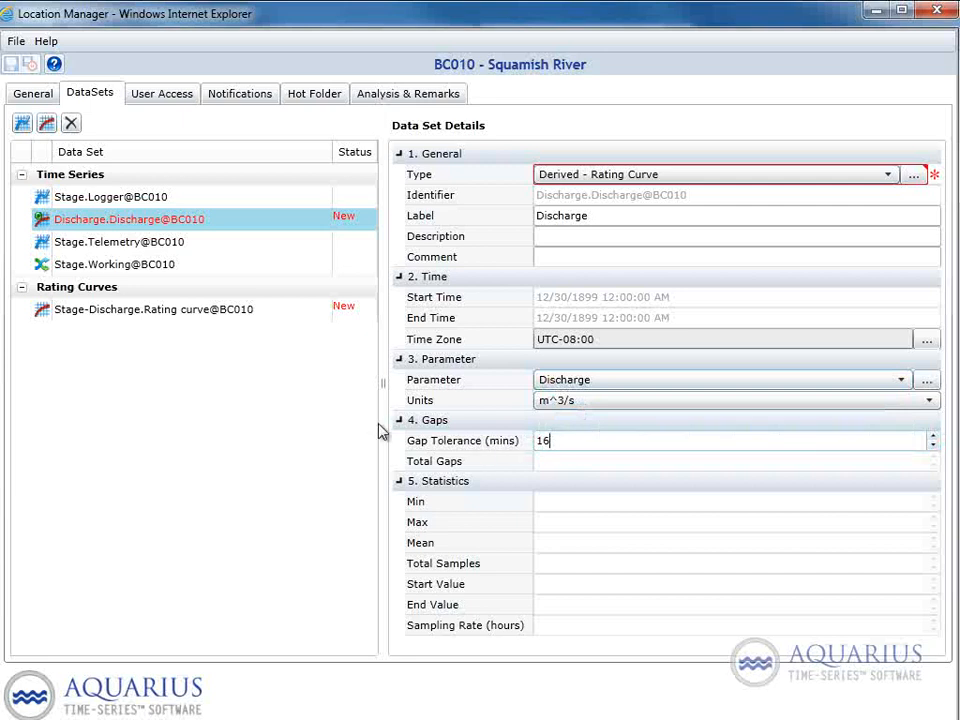
# Configure the derived Discharge series with the Stage-Discharge.Rating curve@BC010 rating curve and Stage.Working@BC010 as its source time series
pyautogui.click(913, 179)
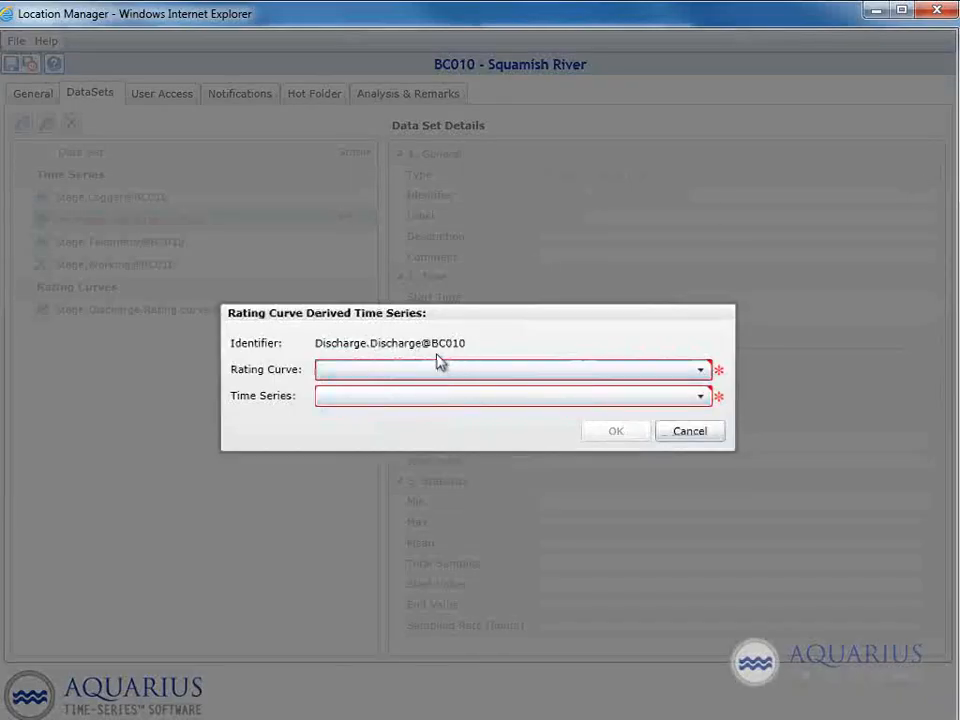
pyautogui.click(382, 372)
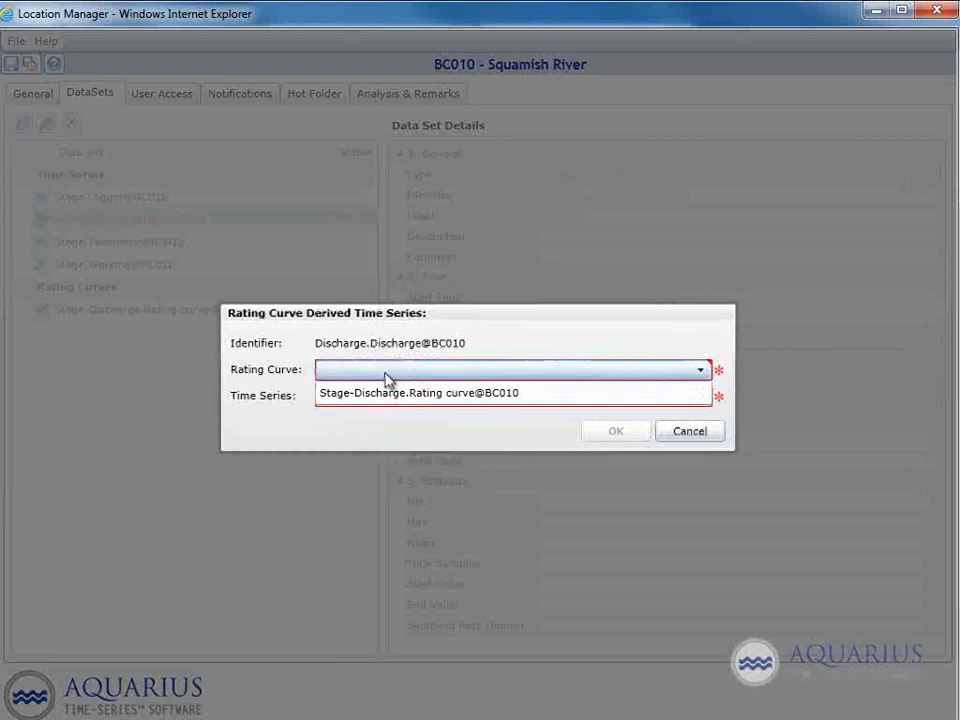
pyautogui.click(354, 395)
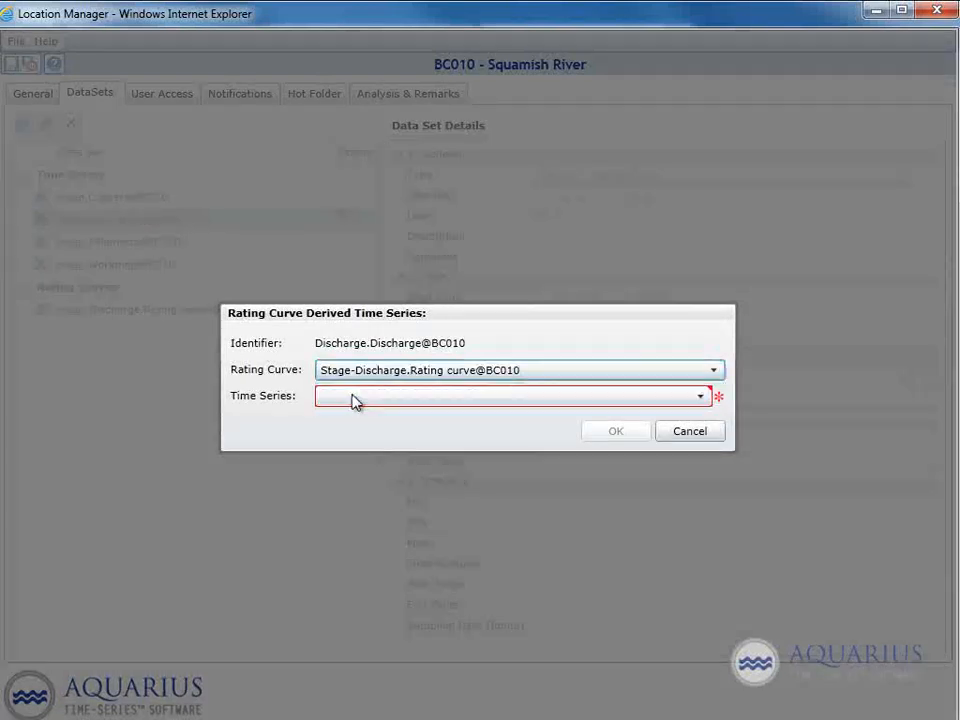
pyautogui.click(375, 397)
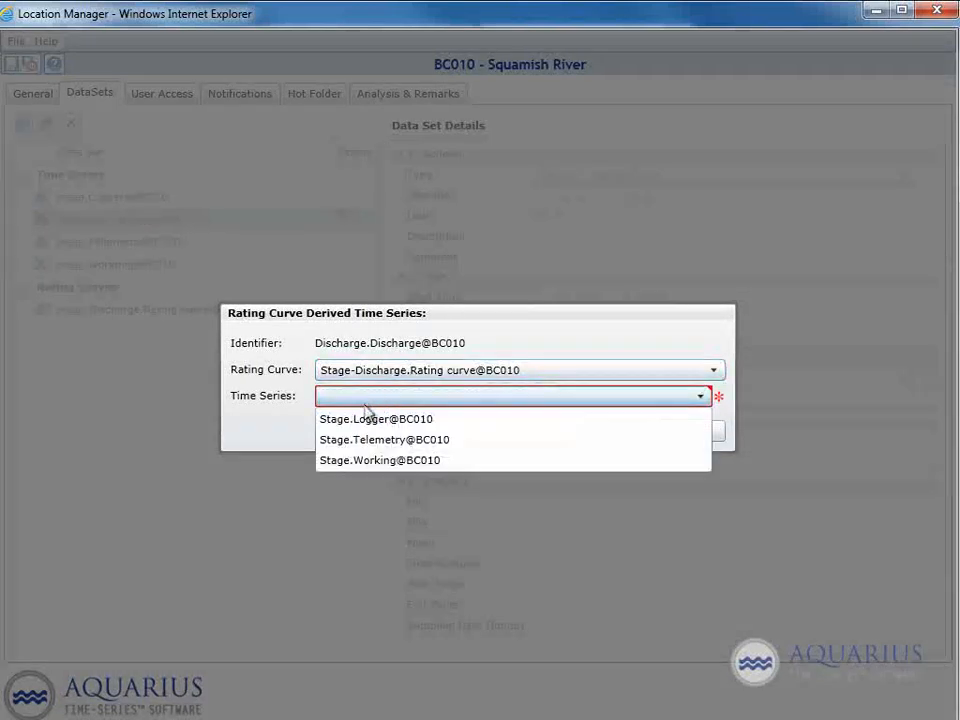
pyautogui.click(365, 461)
pyautogui.click(617, 439)
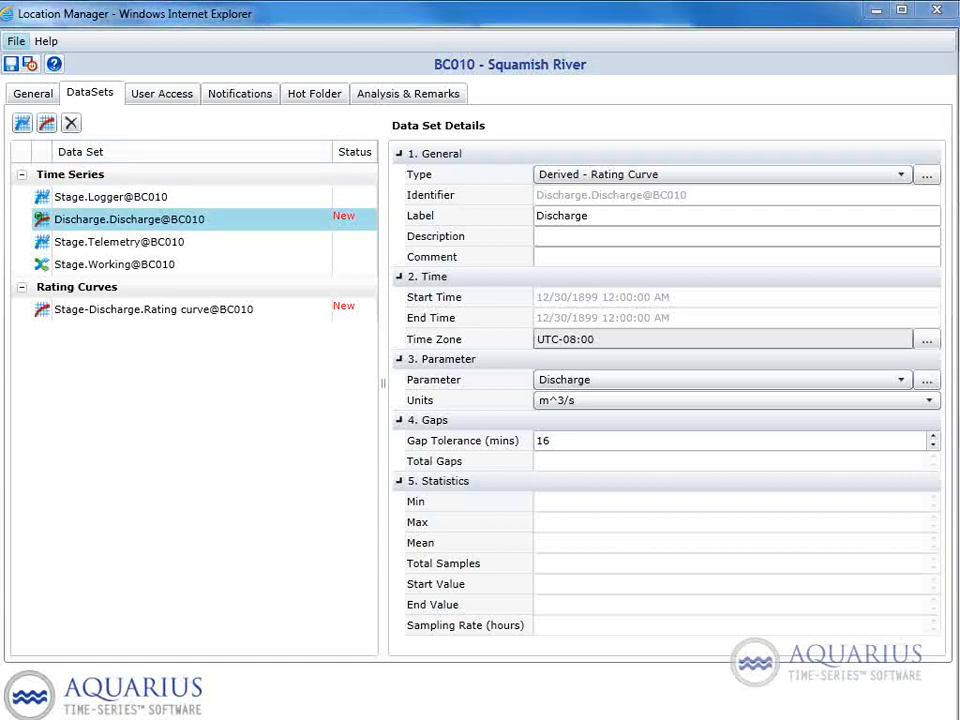
# Add another time series, set its type to Derived - Calculated, and label it "Calc"
pyautogui.click(140, 196)
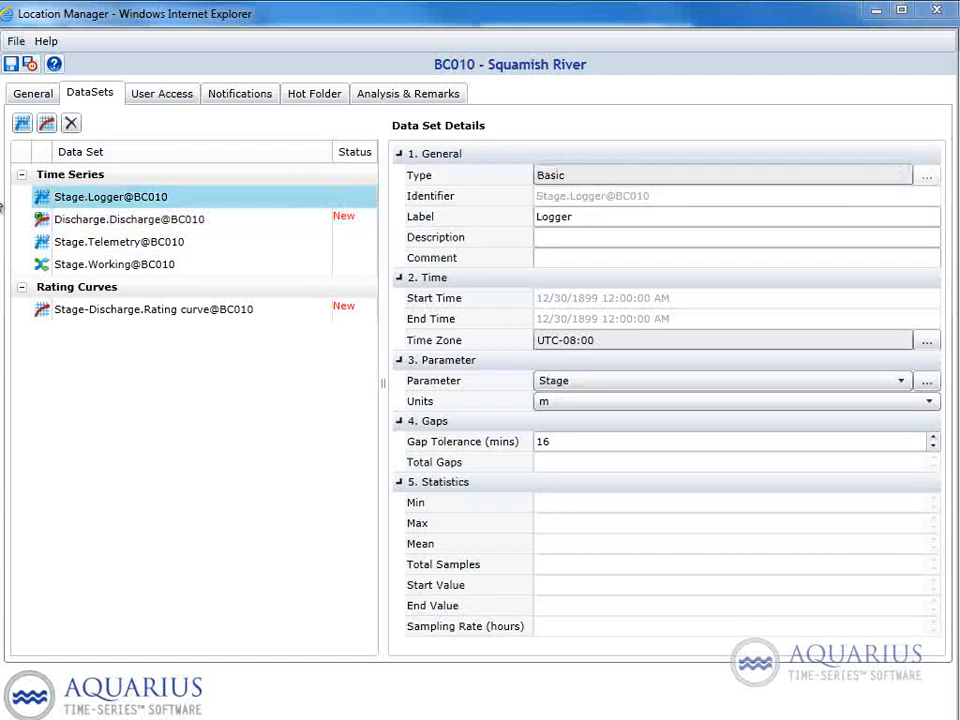
pyautogui.click(22, 125)
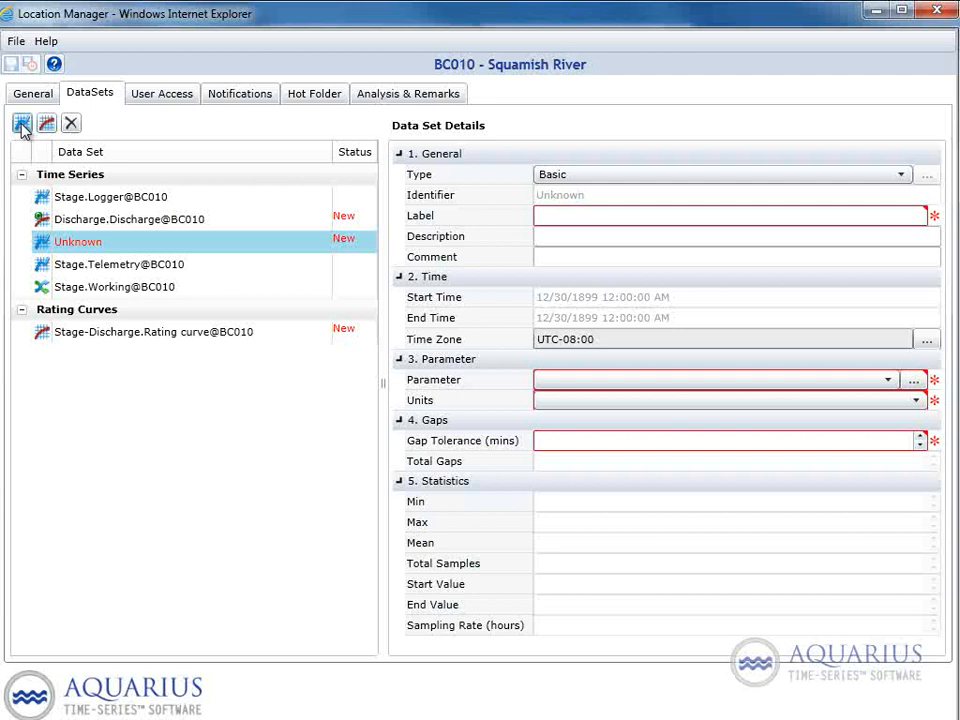
pyautogui.click(577, 178)
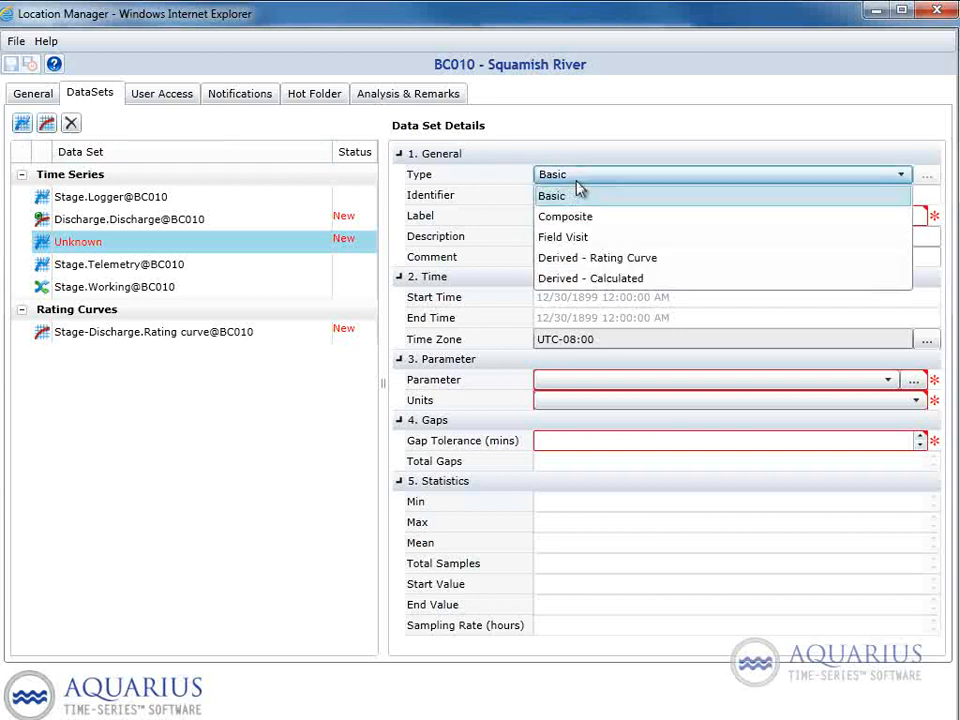
pyautogui.click(583, 280)
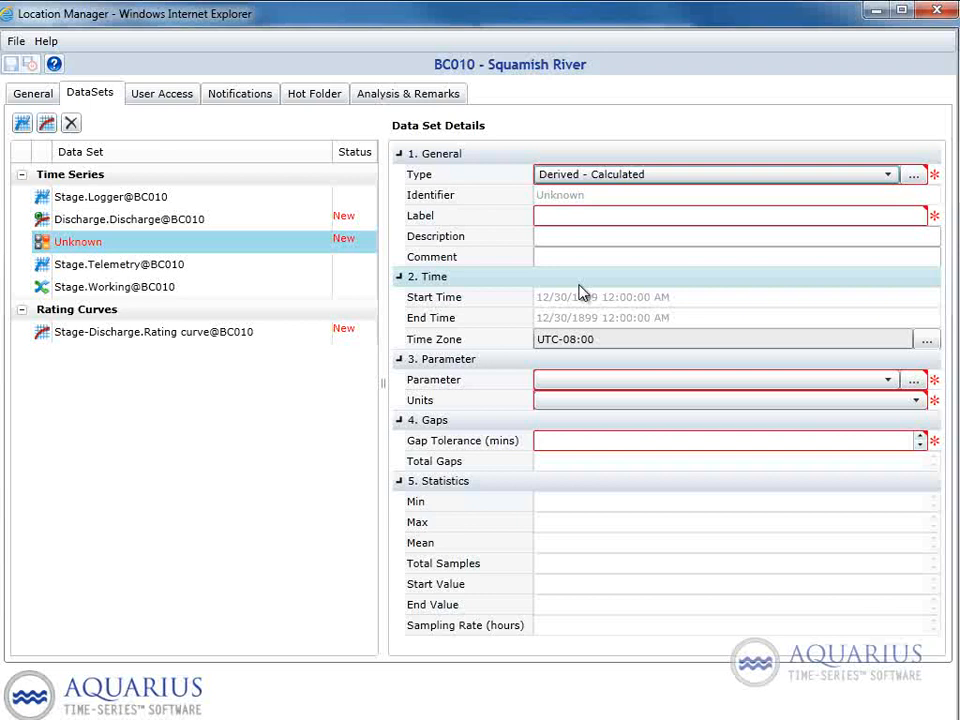
pyautogui.click(652, 217)
pyautogui.write('Calc')
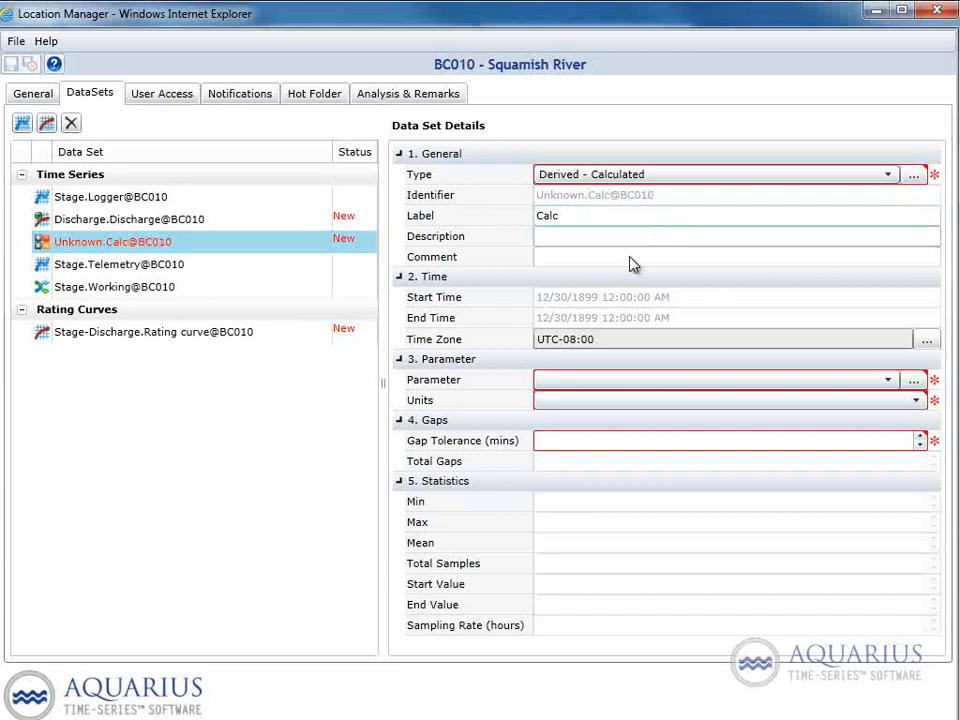
# Set the Calc series' parameter to Stage and its gap tolerance to 16 minutes
pyautogui.click(568, 380)
pyautogui.click(577, 400)
pyautogui.click(570, 441)
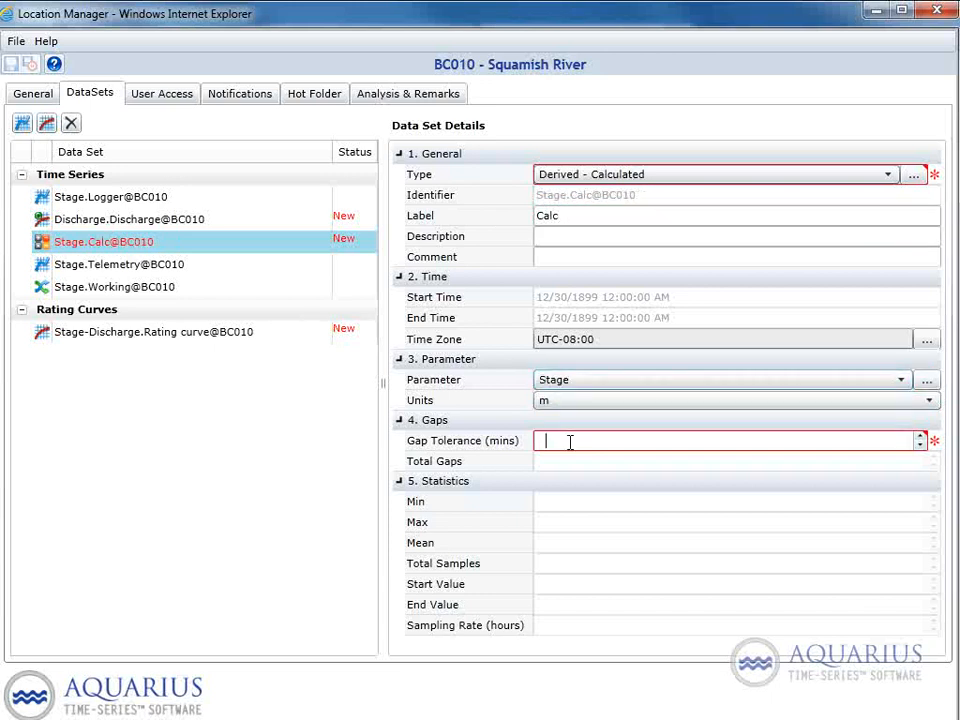
pyautogui.write('18')
# Configure the Calc series with Stage.Working@BC010 as input x1 and the formula y = x1+1200, and save the location
pyautogui.click(913, 176)
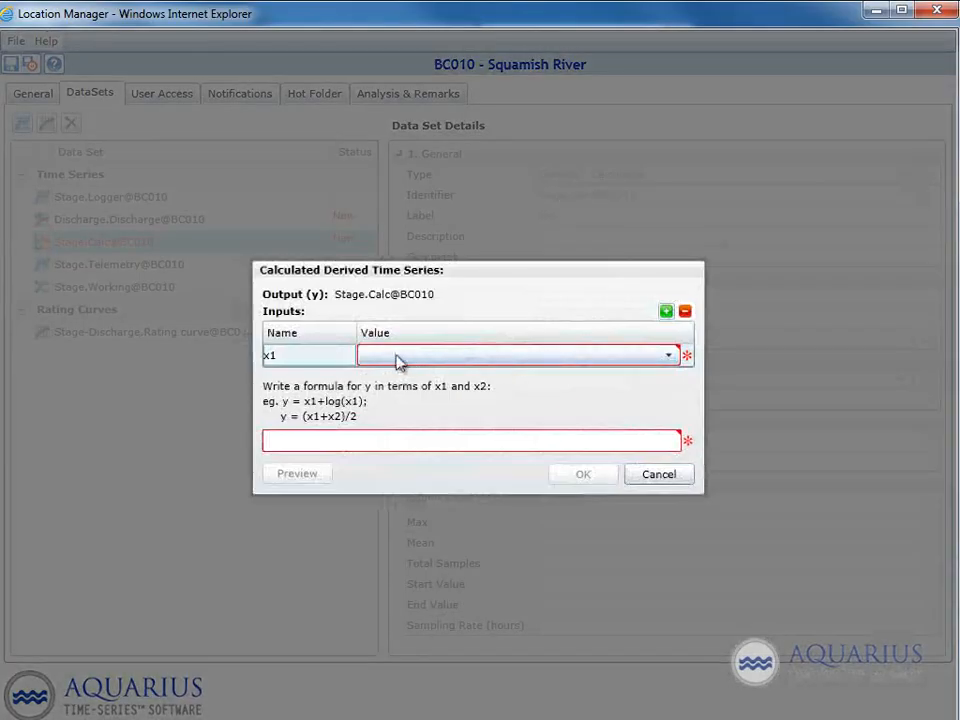
pyautogui.click(399, 360)
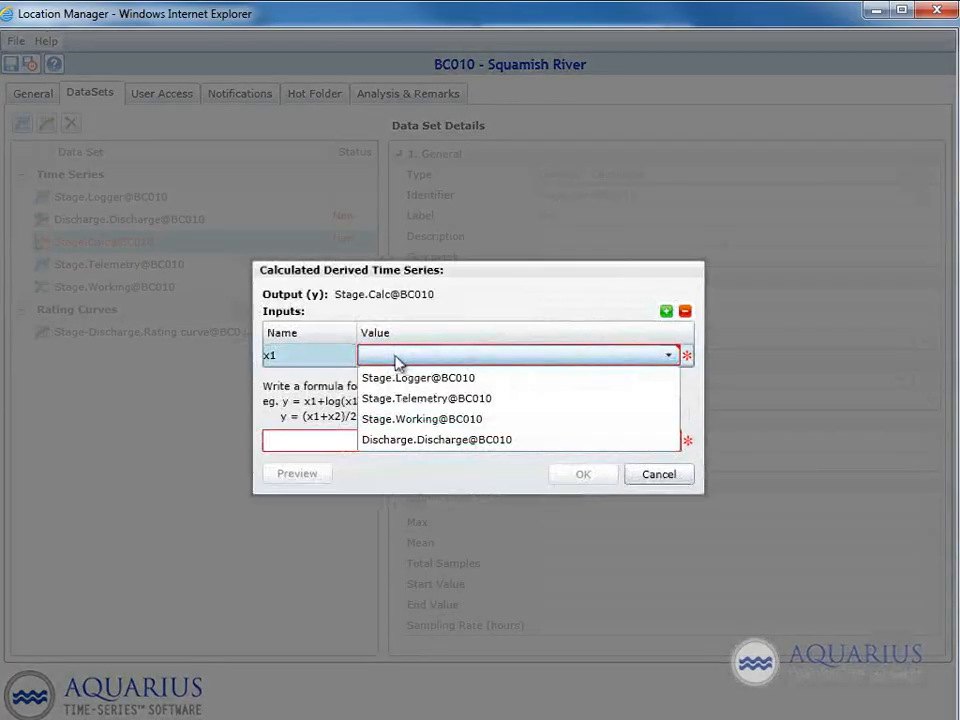
pyautogui.click(396, 420)
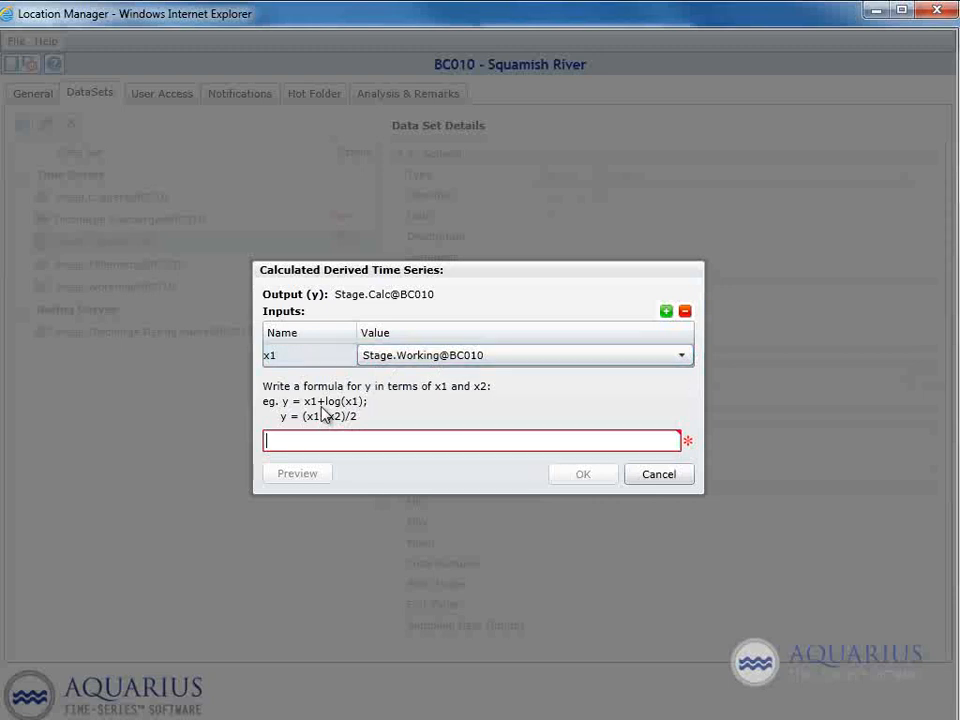
pyautogui.write('y = 1200')
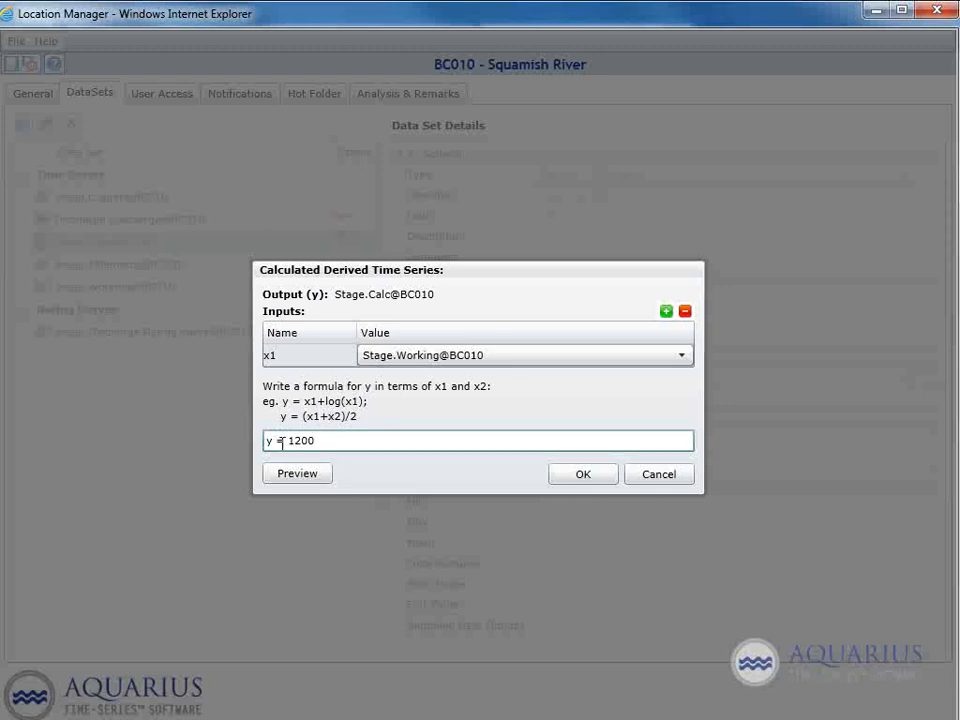
pyautogui.click(289, 440)
pyautogui.write('x1+')
pyautogui.click(583, 481)
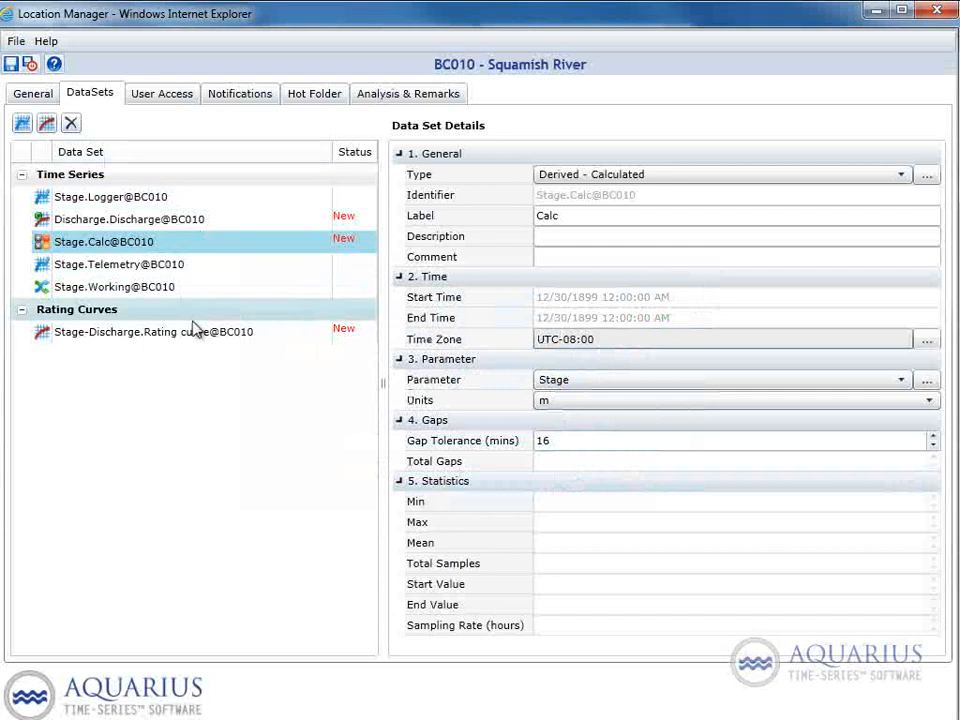
pyautogui.click(11, 64)
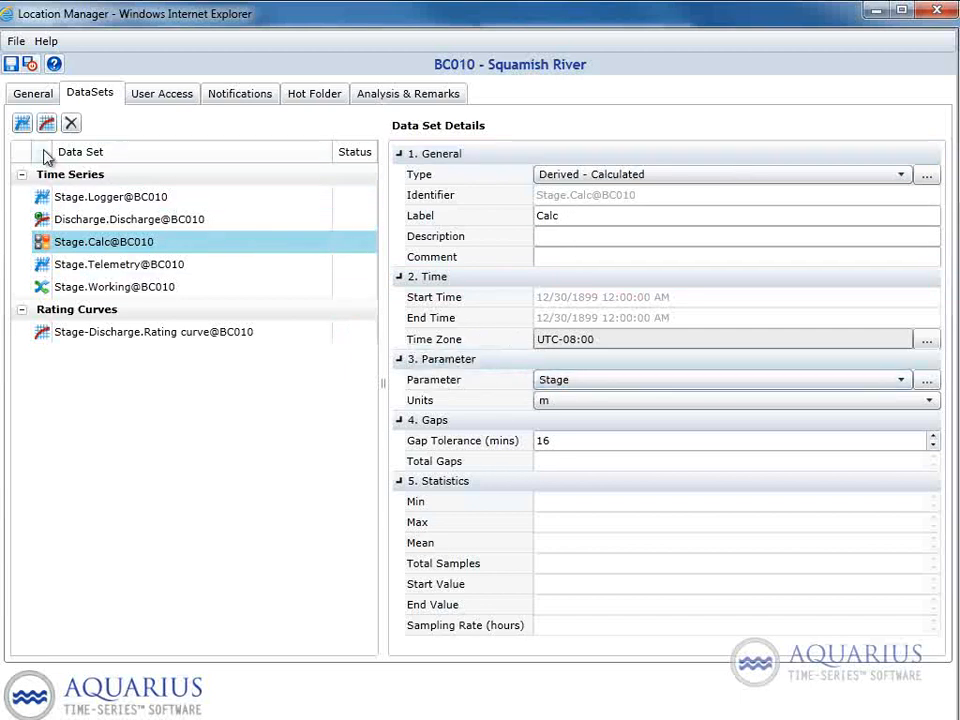
# Add a new time series, set its type to Field Visit, and label it "Field Visit"
pyautogui.click(22, 123)
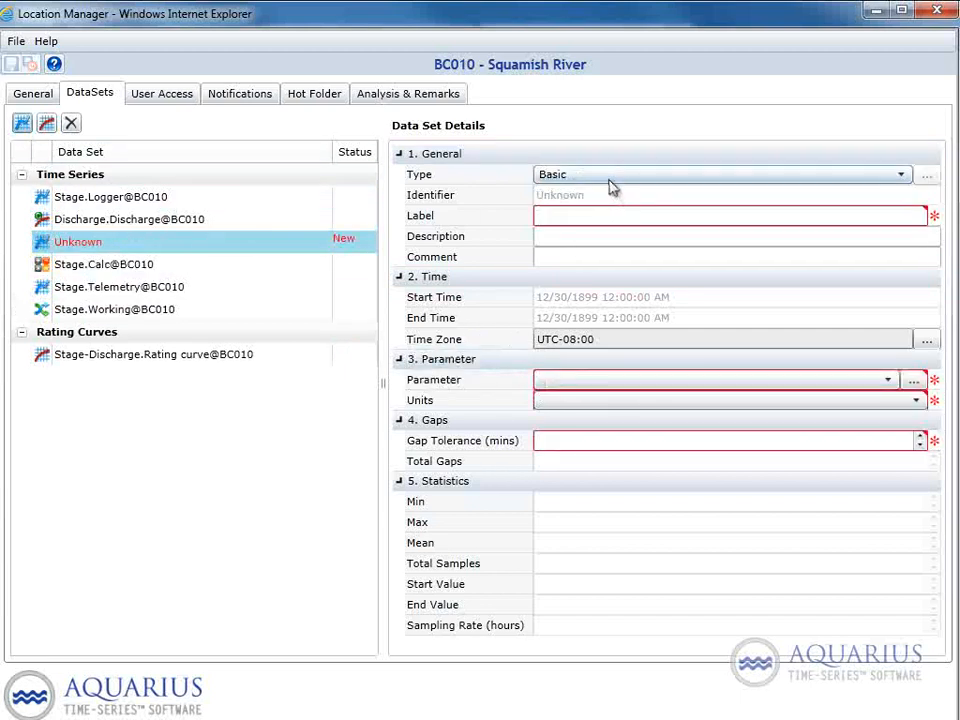
pyautogui.click(610, 178)
pyautogui.click(575, 243)
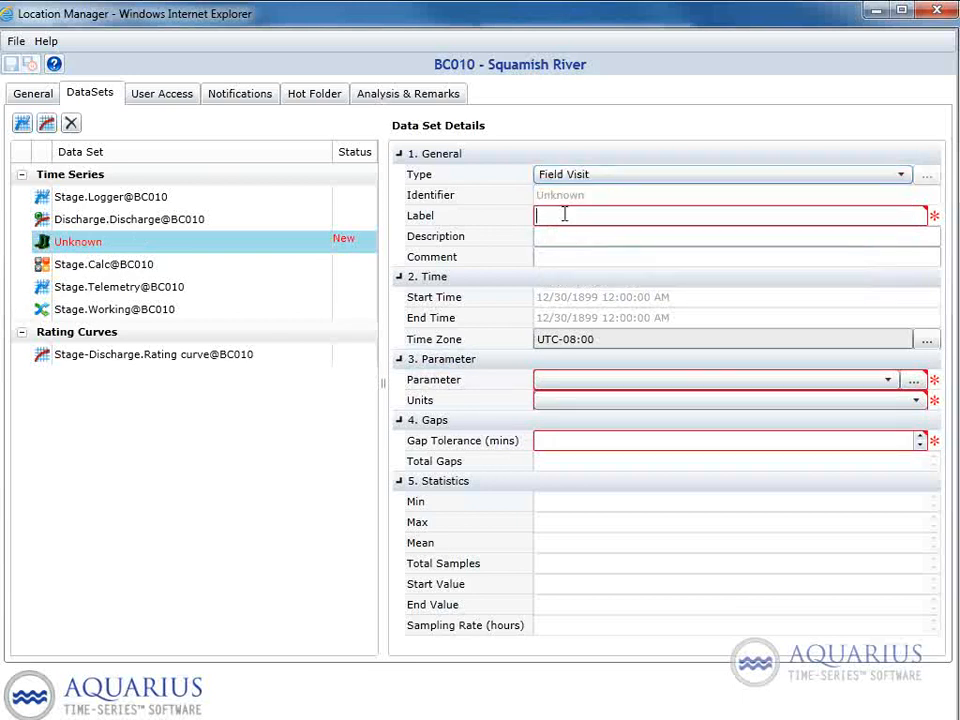
pyautogui.write('Fie')
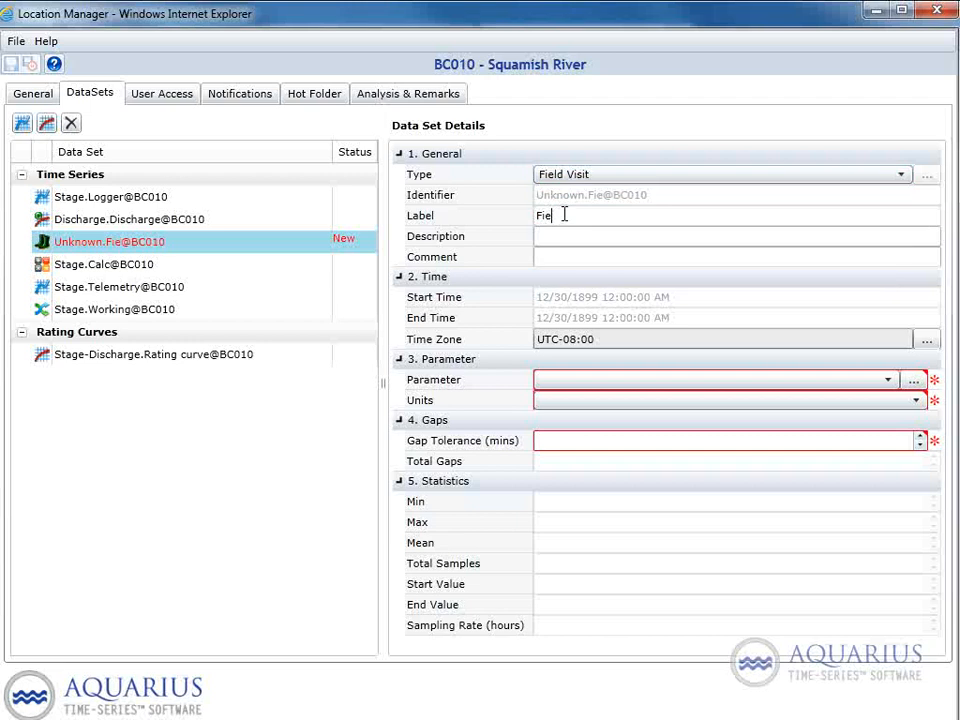
pyautogui.write('ld Visit')
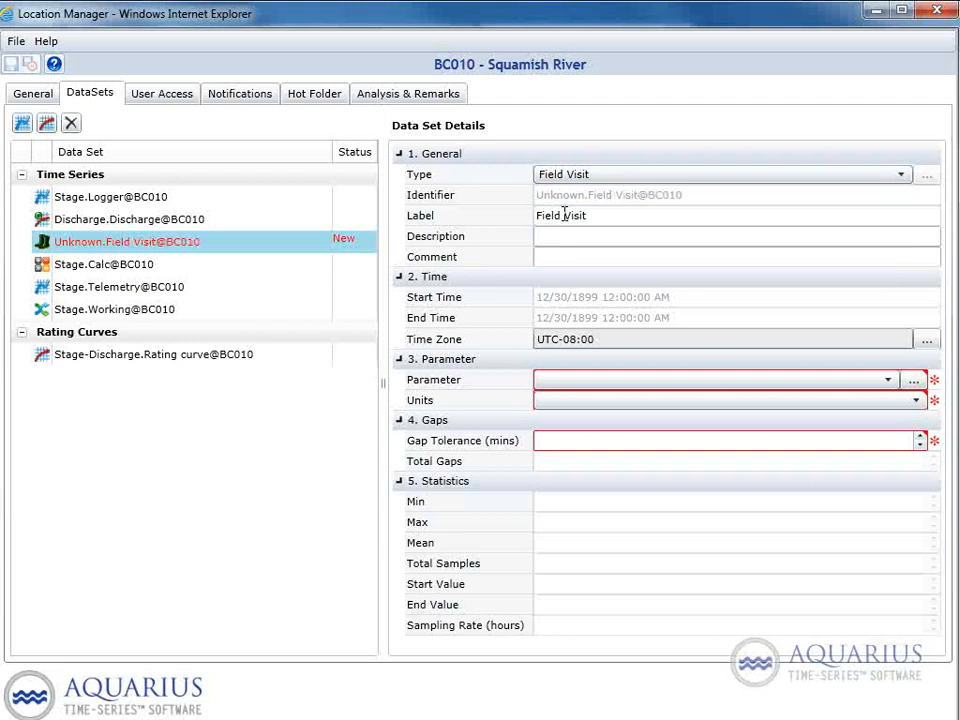
# Set the Field Visit series' parameter to Stage and its gap tolerance to 0 minutes
pyautogui.click(606, 382)
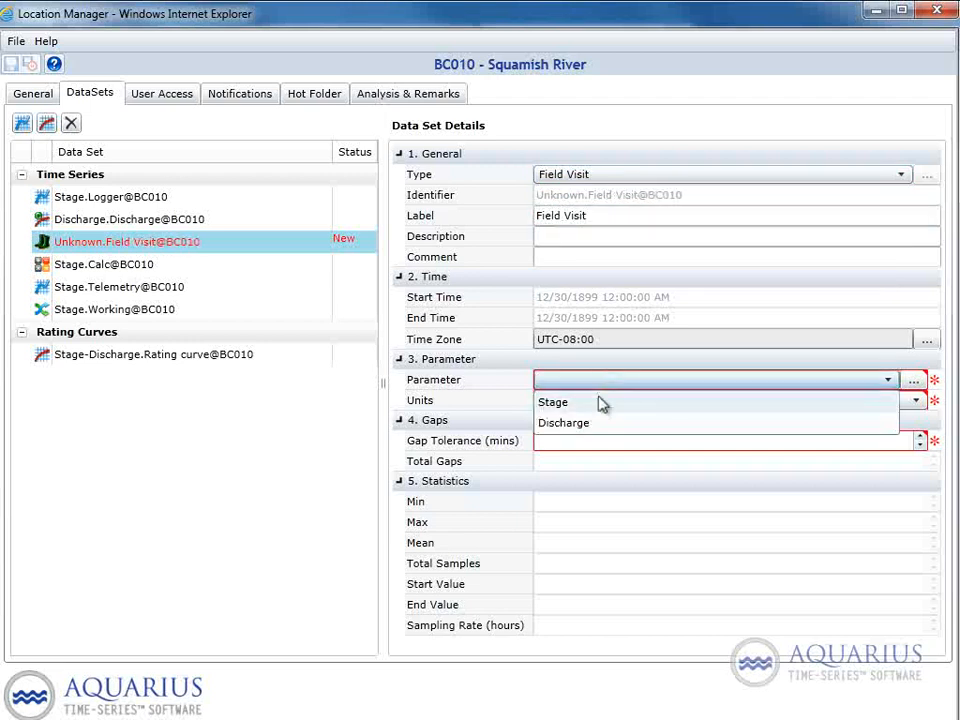
pyautogui.click(589, 403)
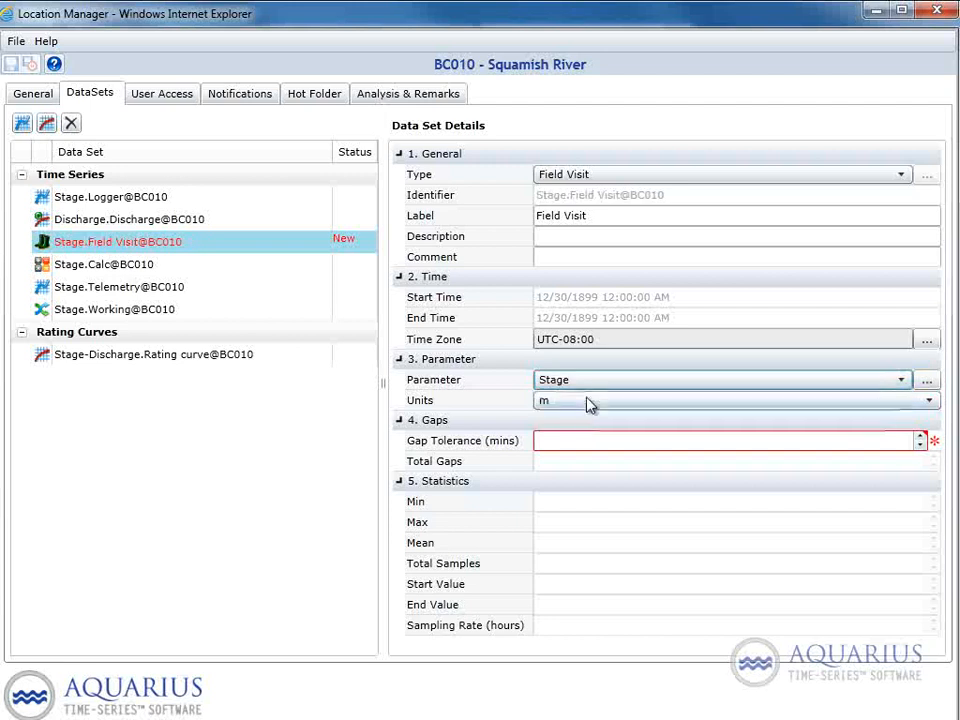
pyautogui.click(584, 442)
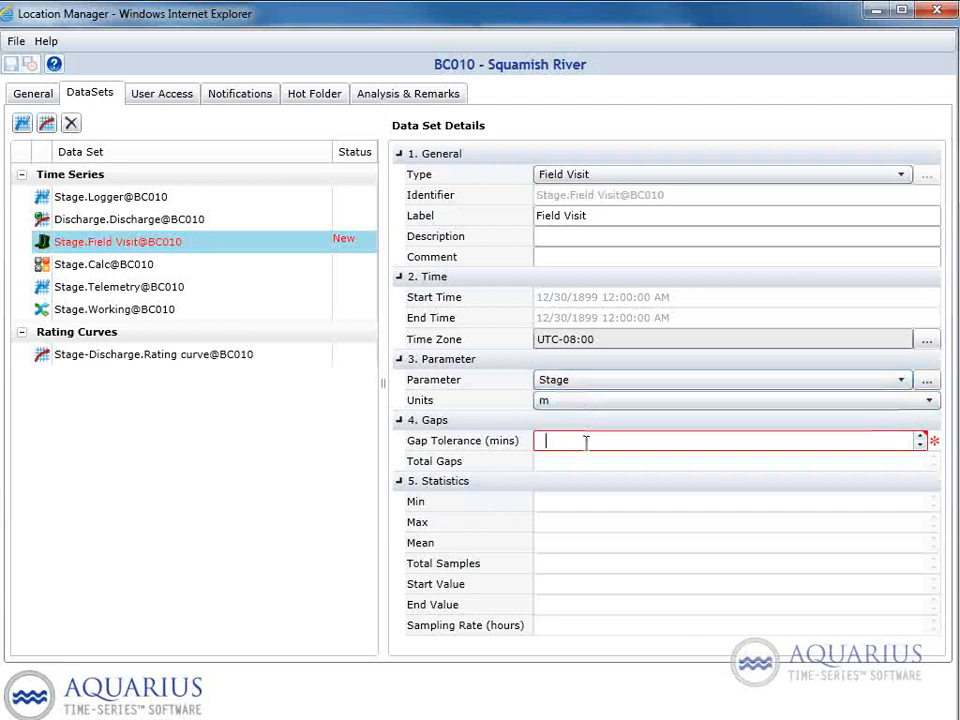
pyautogui.write('0')
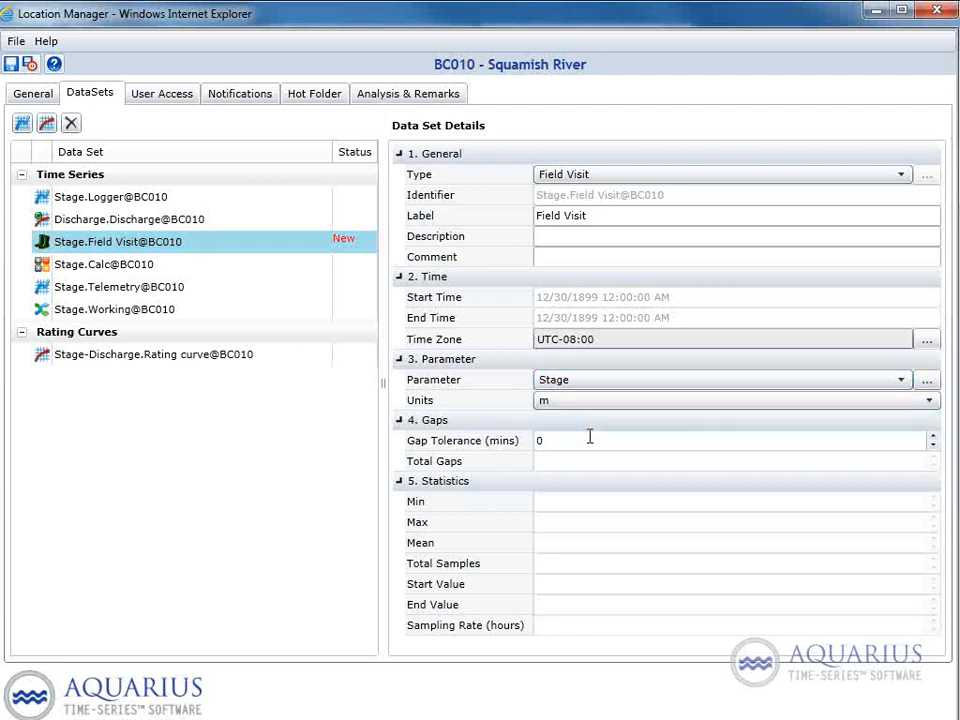